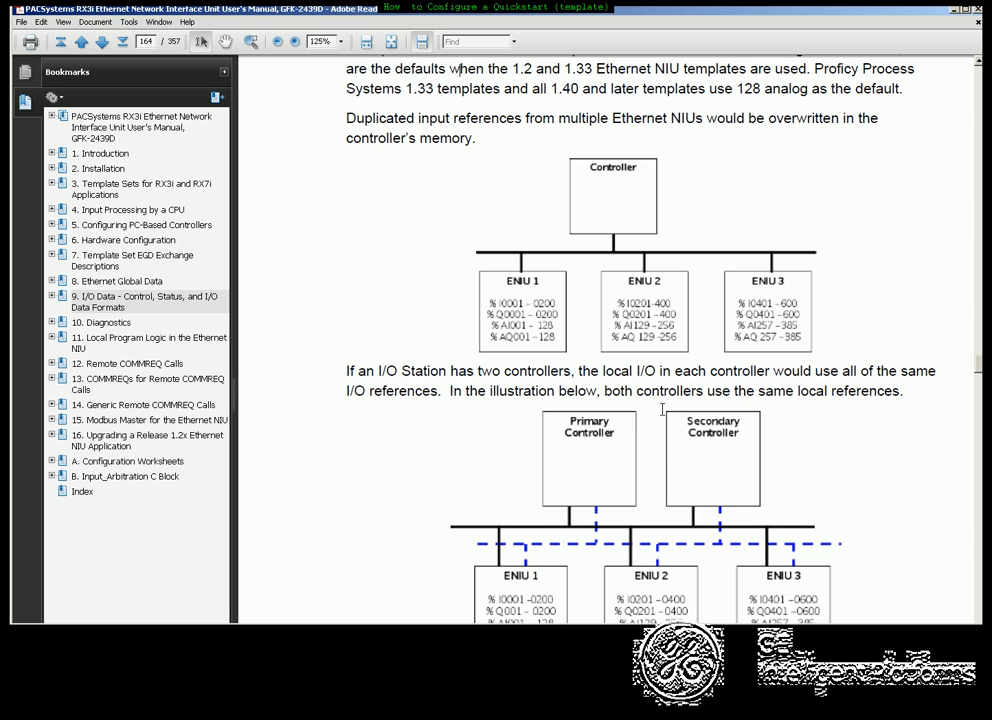
Examine the manual's ENIU I/O reference diagrams for single and dual controllers, and switch to Proficy Machine Edition.
{"action": "scroll", "coordinate": [661, 410], "scroll_direction": "down", "scroll_amount": 1}
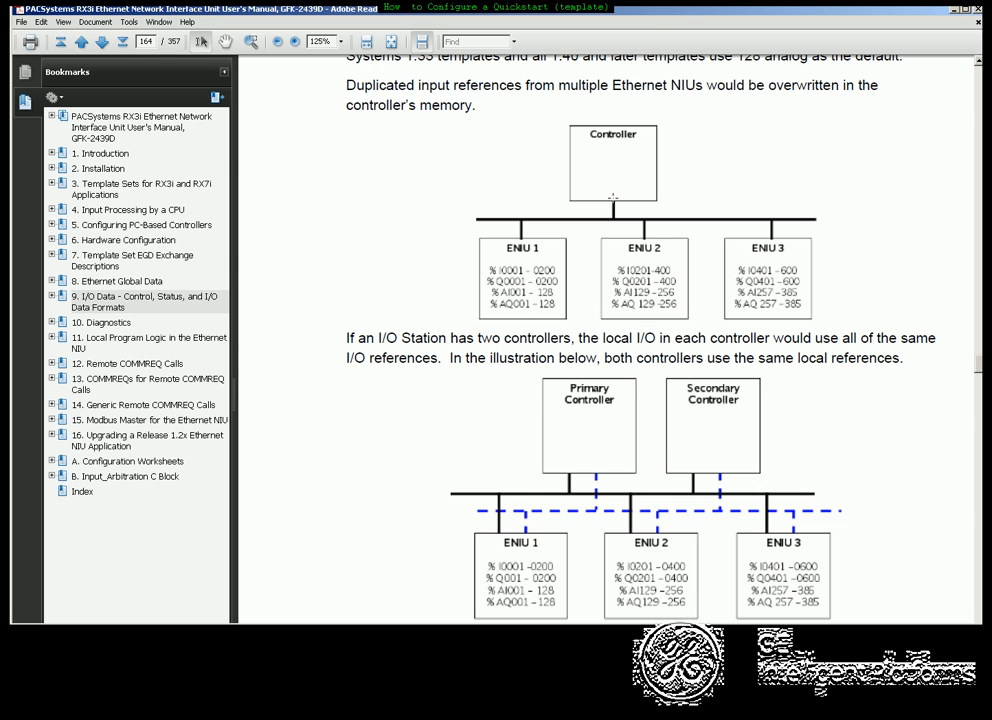
{"action": "scroll", "coordinate": [619, 295], "scroll_direction": "down", "scroll_amount": 5}
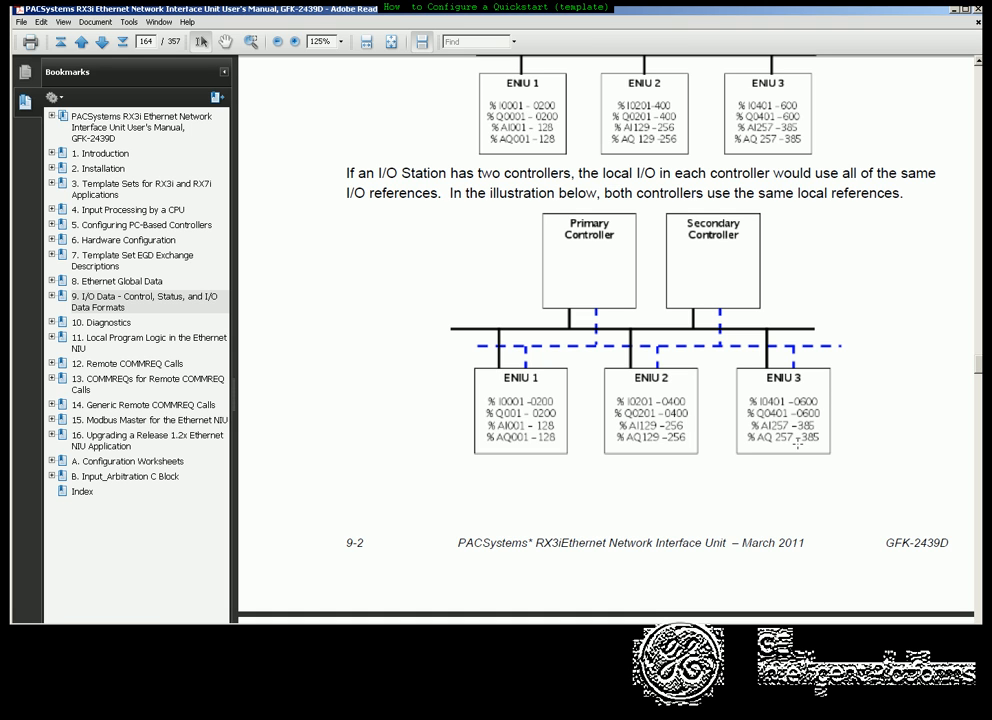
{"action": "scroll", "coordinate": [789, 447], "scroll_direction": "up", "scroll_amount": 2}
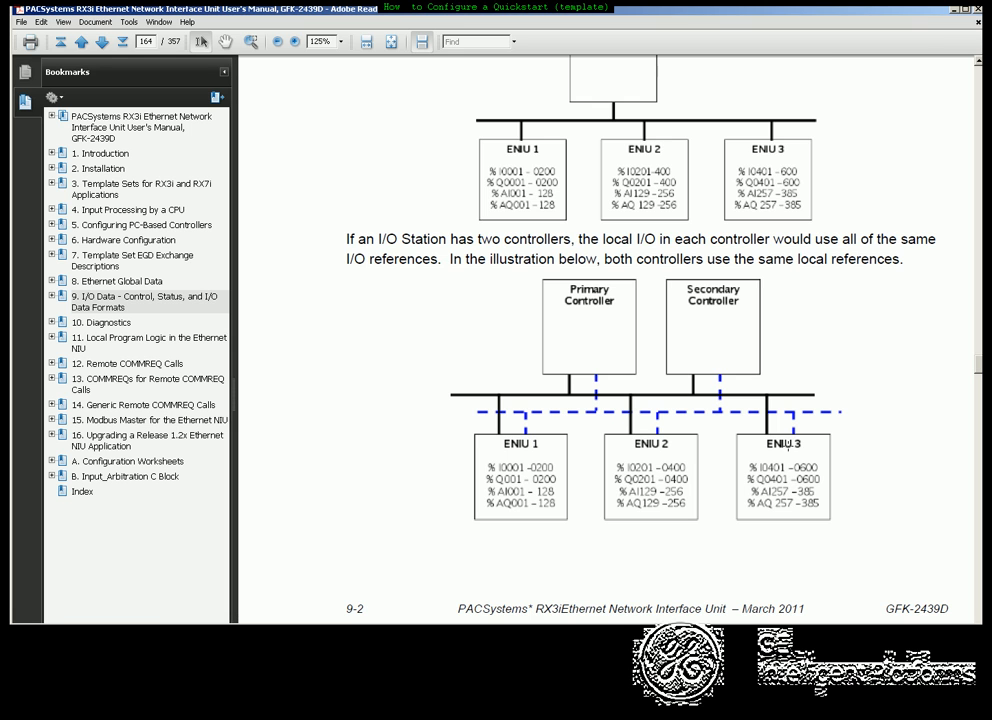
{"action": "scroll", "coordinate": [785, 444], "scroll_direction": "up", "scroll_amount": 2}
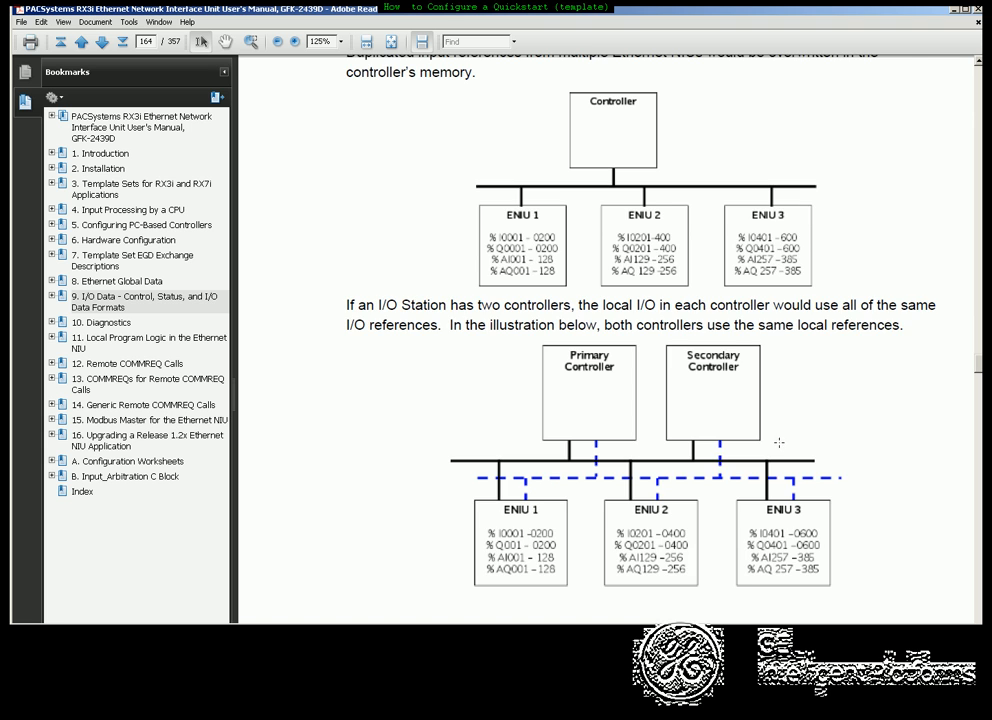
{"action": "scroll", "coordinate": [778, 442], "scroll_direction": "up", "scroll_amount": 4}
{"action": "scroll", "coordinate": [704, 364], "scroll_direction": "down", "scroll_amount": 2}
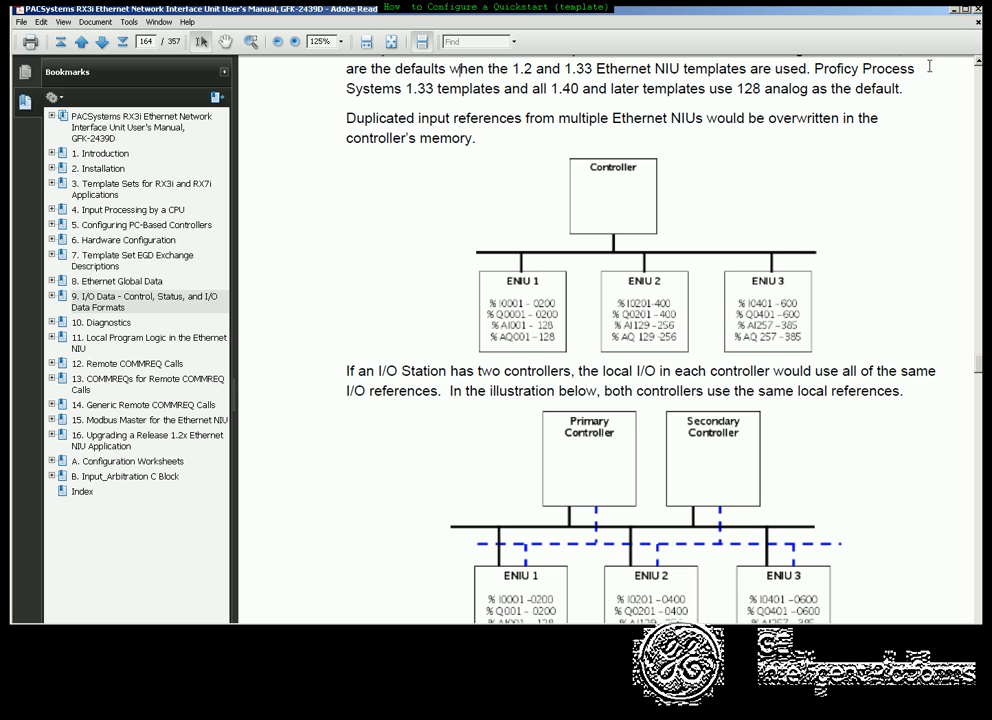
{"action": "left_click", "coordinate": [603, 192]}
{"action": "left_click", "coordinate": [331, 195]}
{"action": "left_click", "coordinate": [953, 10]}
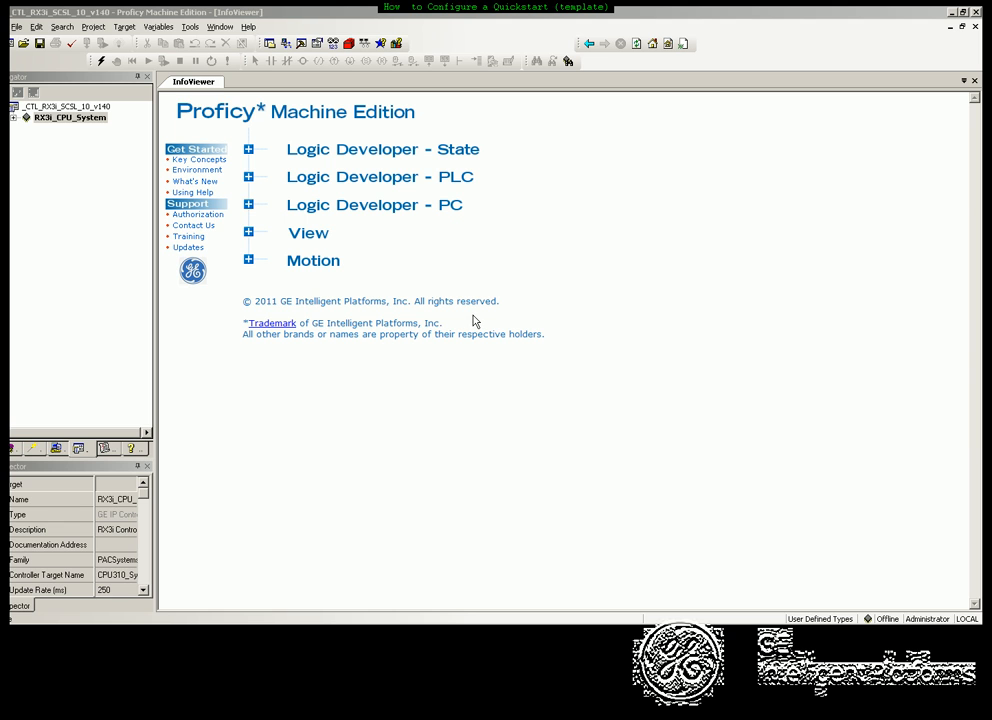
Review the projects in the QUICKSTARTS folder and expand the RX3i_CPU_System target of the open project.
{"action": "left_click", "coordinate": [57, 448]}
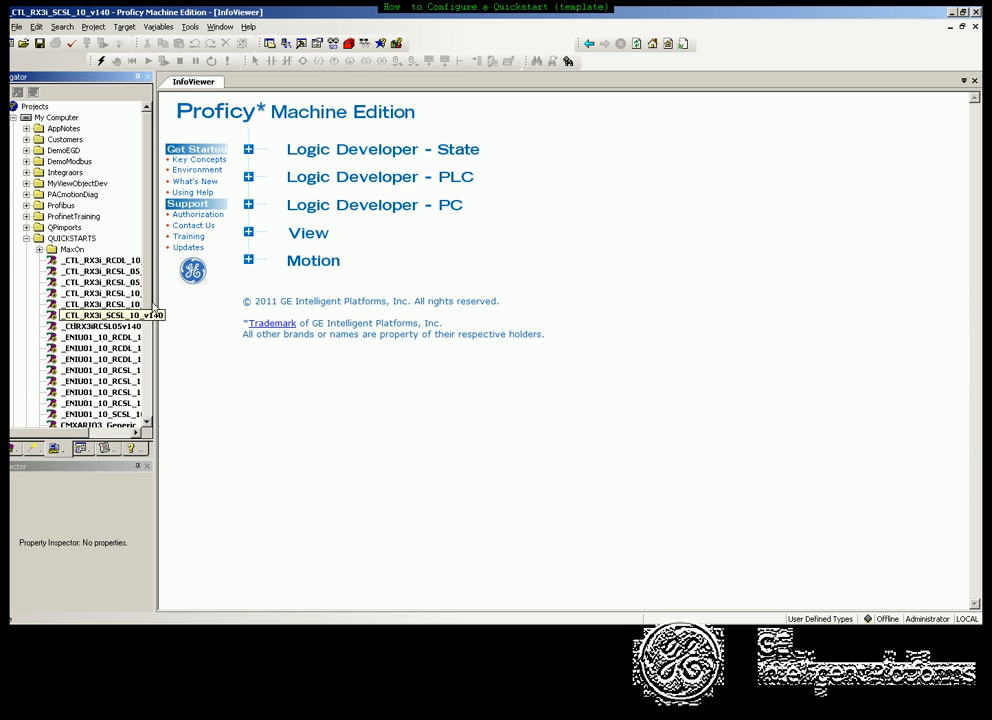
{"action": "left_click_drag", "start_coordinate": [152, 298], "coordinate": [171, 298]}
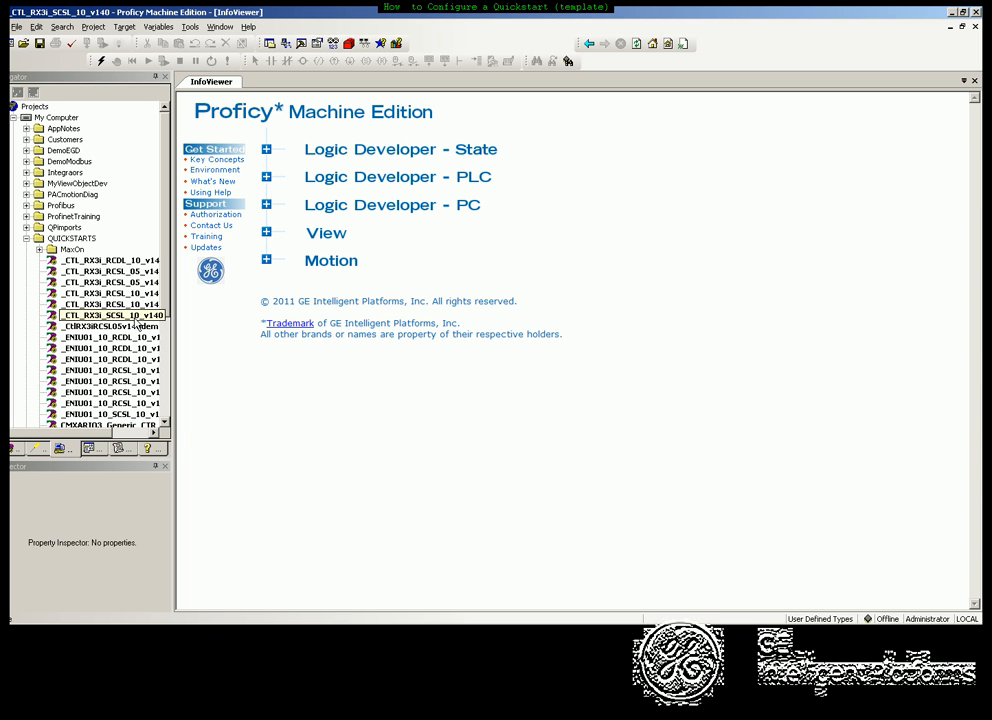
{"action": "left_click", "coordinate": [89, 448]}
{"action": "left_click", "coordinate": [13, 118]}
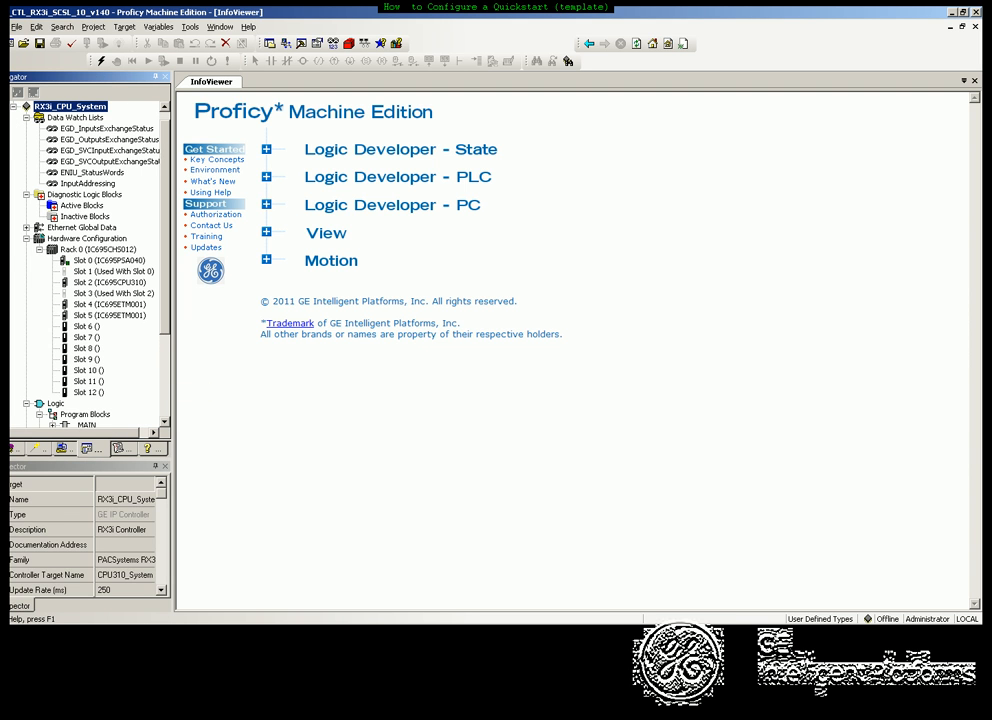
Inspect the network settings, RS-232 port parameters and terminal variables of the Ethernet module in Slot 4.
{"action": "double_click", "coordinate": [113, 305]}
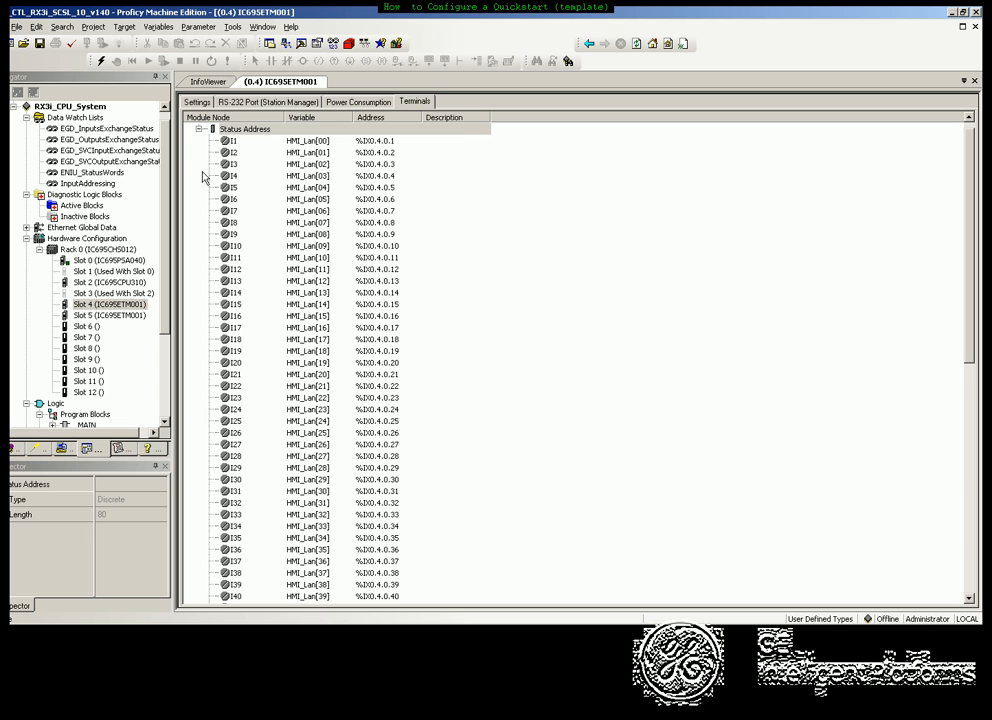
{"action": "left_click", "coordinate": [195, 103]}
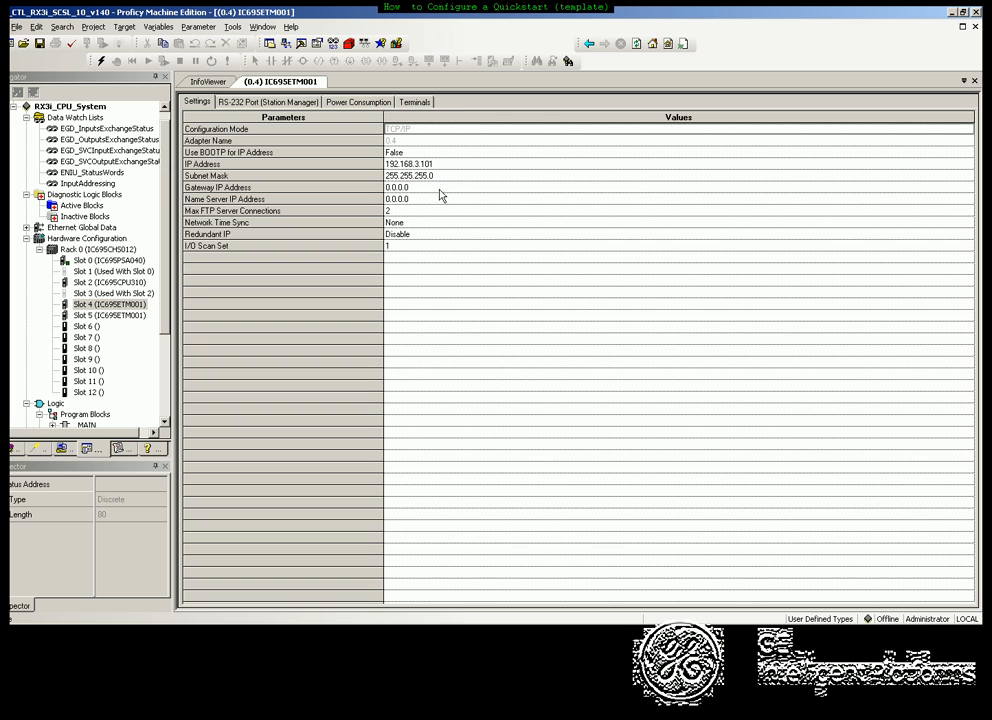
{"action": "left_click", "coordinate": [270, 102]}
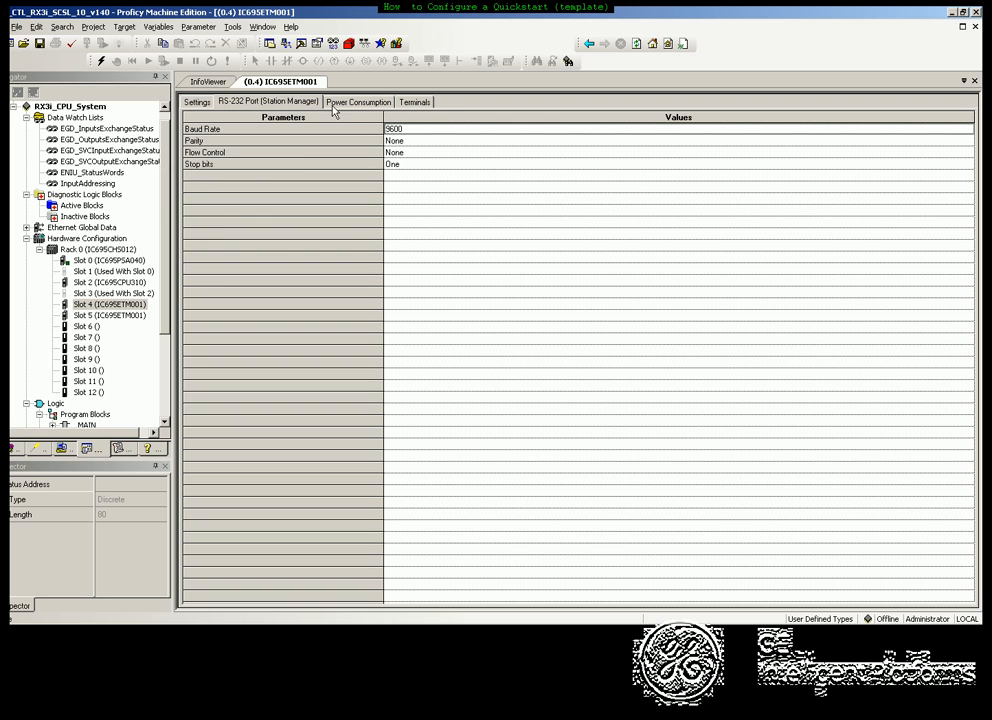
{"action": "left_click", "coordinate": [414, 101]}
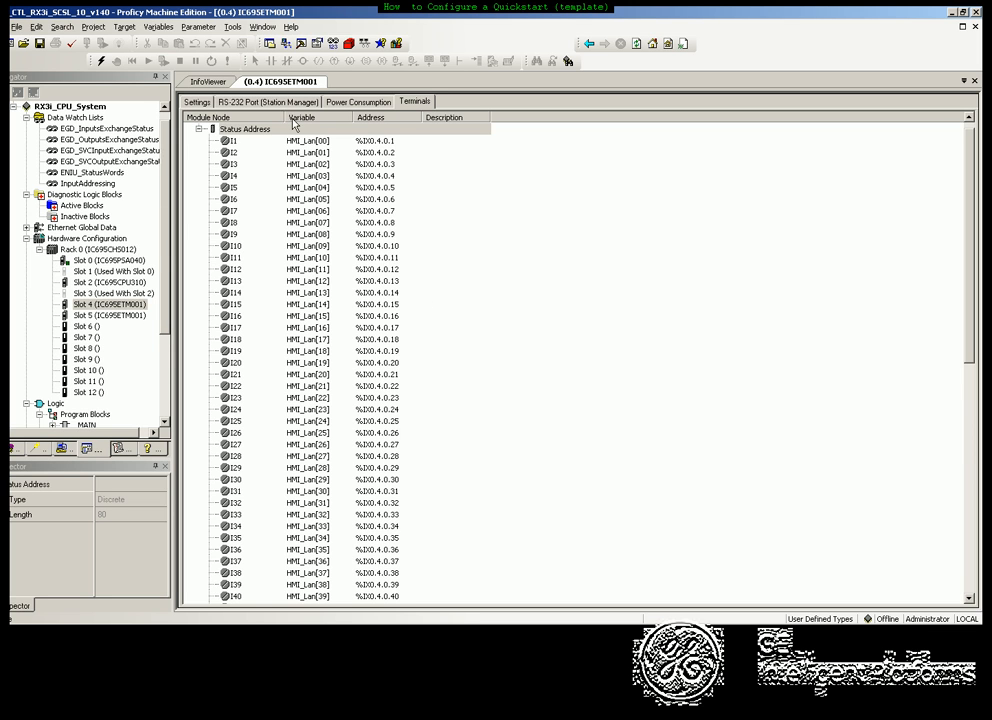
Inspect the IP settings and status terminal variables of the IC695ETM001 Ethernet module in Slot 5.
{"action": "left_click", "coordinate": [128, 316]}
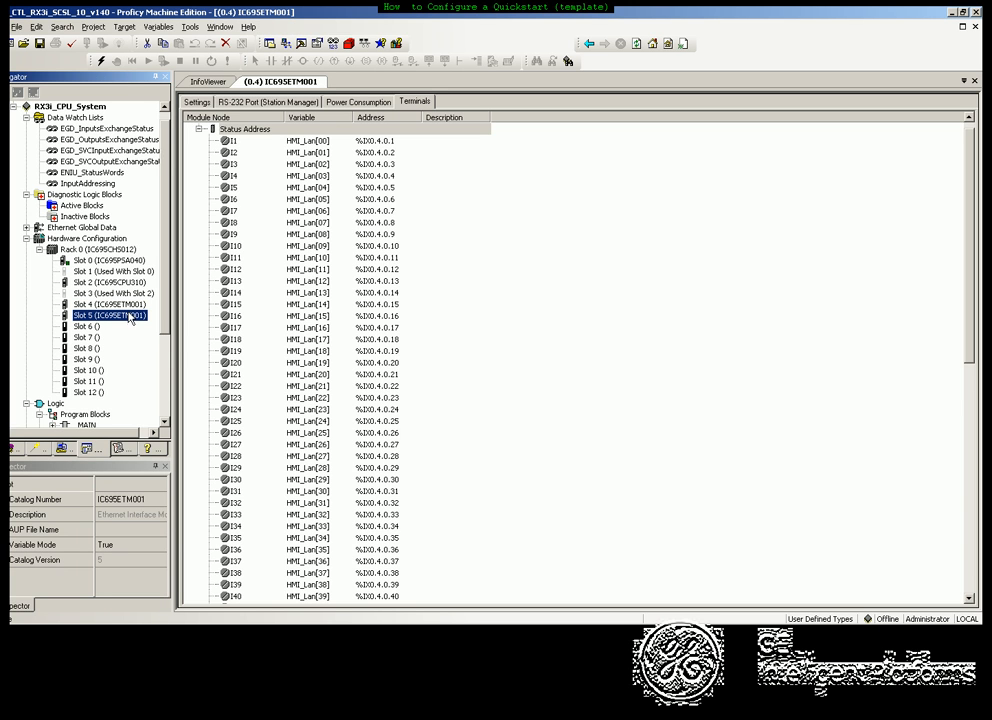
{"action": "double_click", "coordinate": [129, 316]}
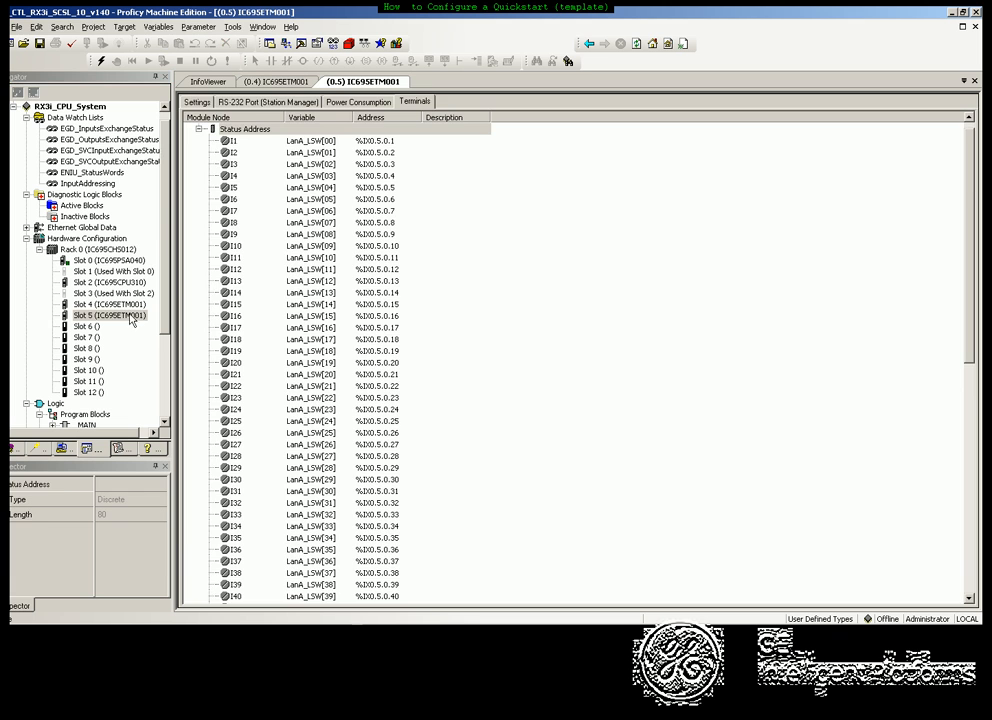
{"action": "left_click", "coordinate": [205, 105]}
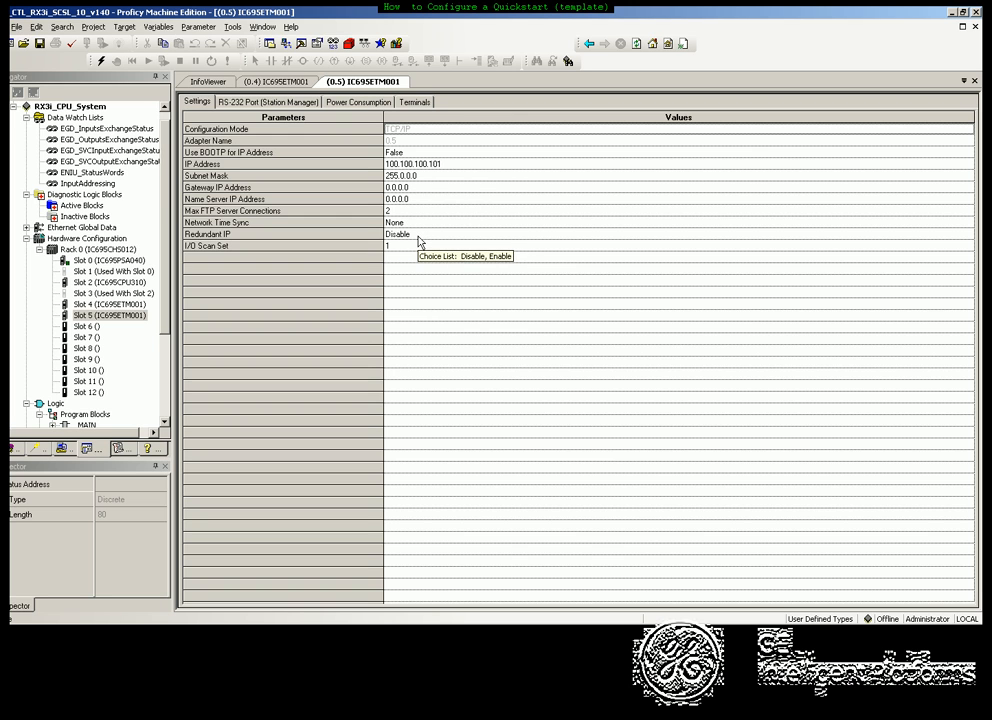
{"action": "left_click", "coordinate": [413, 102]}
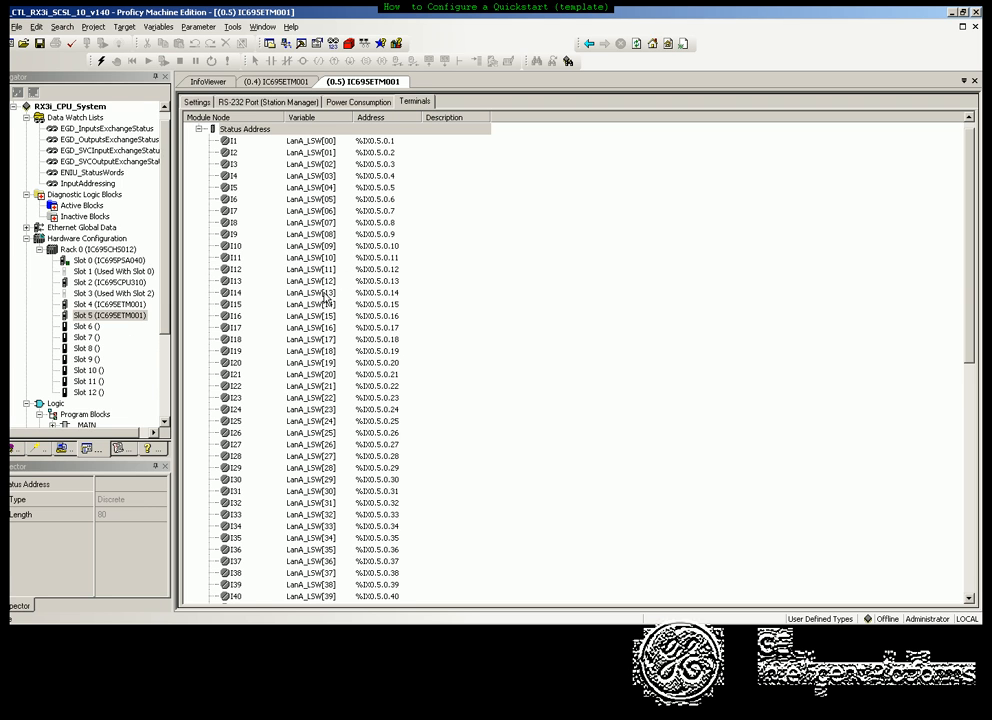
{"action": "left_click", "coordinate": [110, 315]}
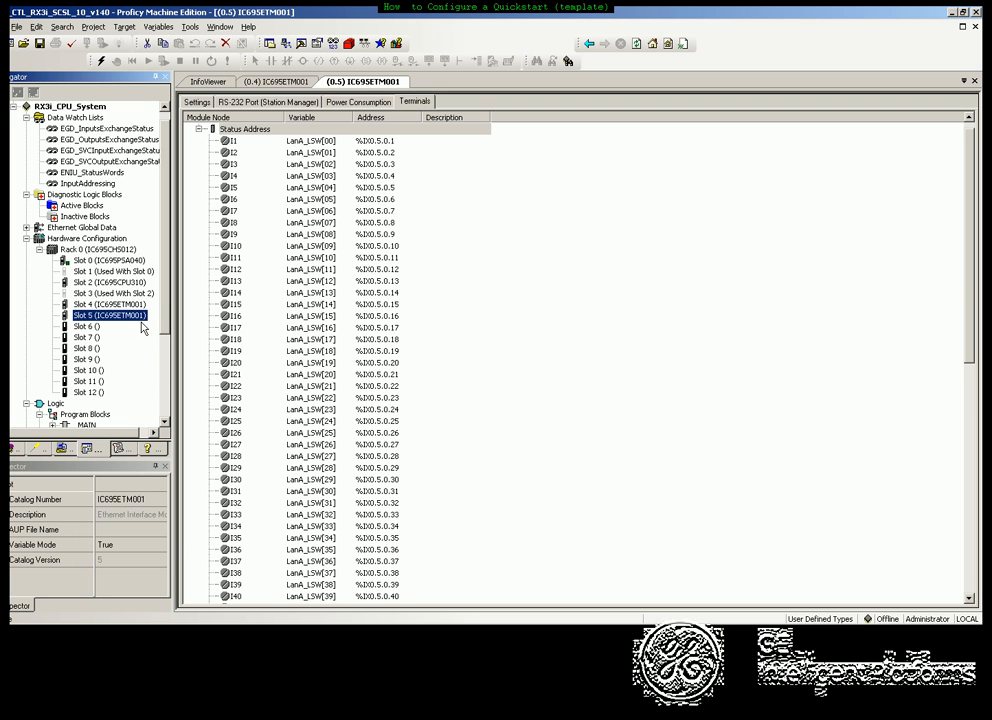
{"action": "left_click", "coordinate": [197, 102]}
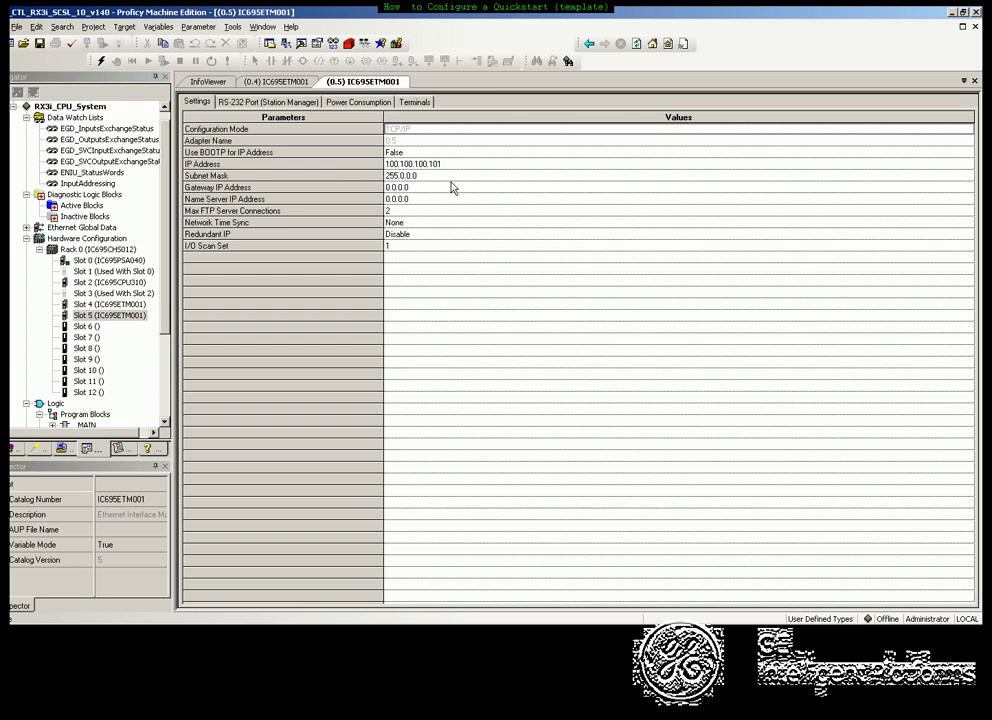
Close all open editor windows and widen the Navigator so the full project item names fit.
{"action": "left_click", "coordinate": [975, 82]}
{"action": "left_click", "coordinate": [975, 82]}
{"action": "left_click", "coordinate": [975, 82]}
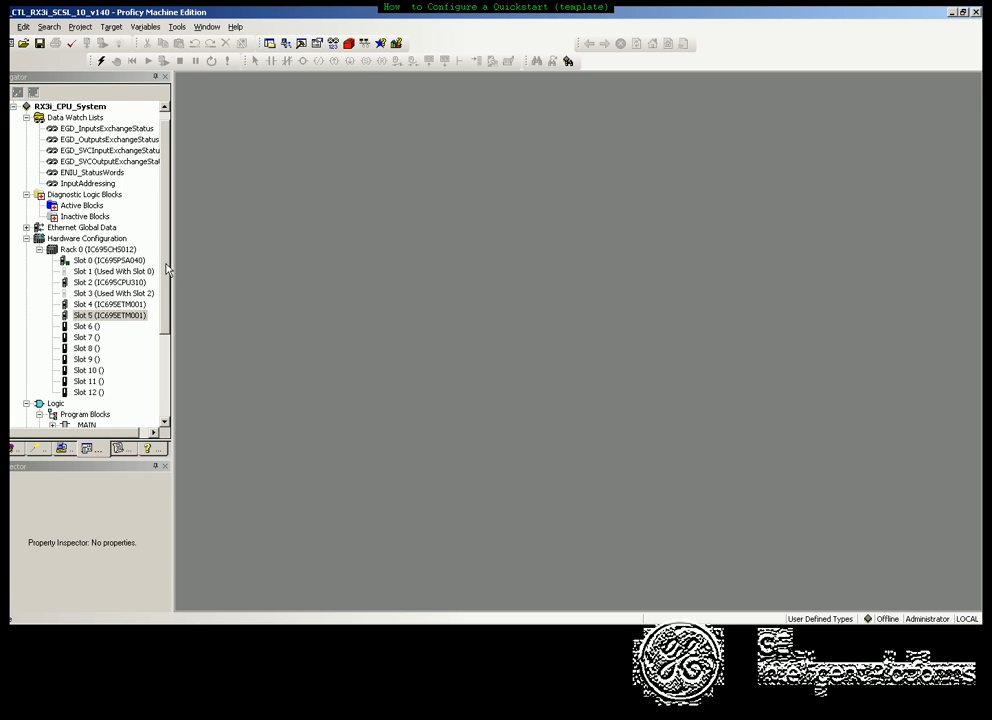
{"action": "scroll", "coordinate": [131, 209], "scroll_direction": "up", "scroll_amount": 1}
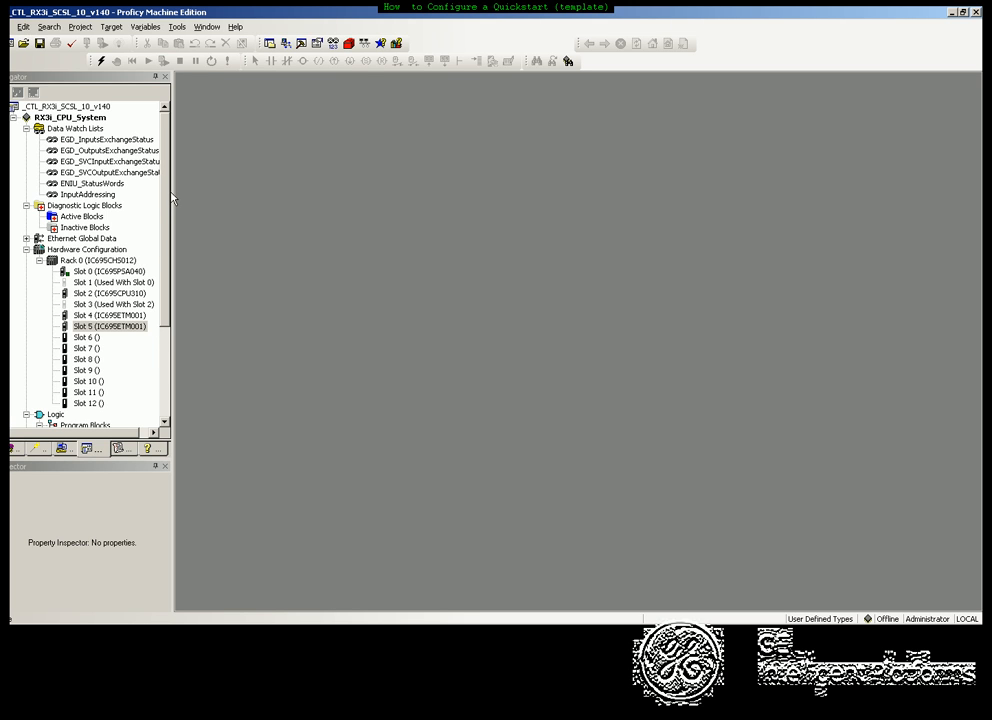
{"action": "left_click_drag", "start_coordinate": [172, 191], "coordinate": [216, 191]}
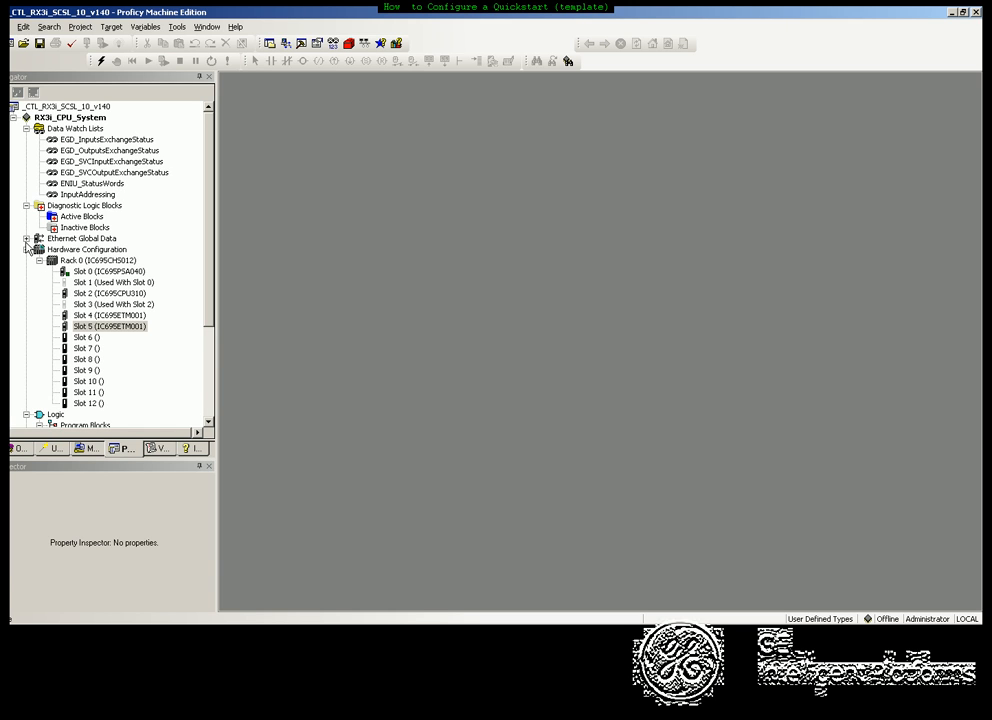
Review the properties of the Ethernet Global Data node, including its Local Producer ID.
{"action": "left_click", "coordinate": [64, 240]}
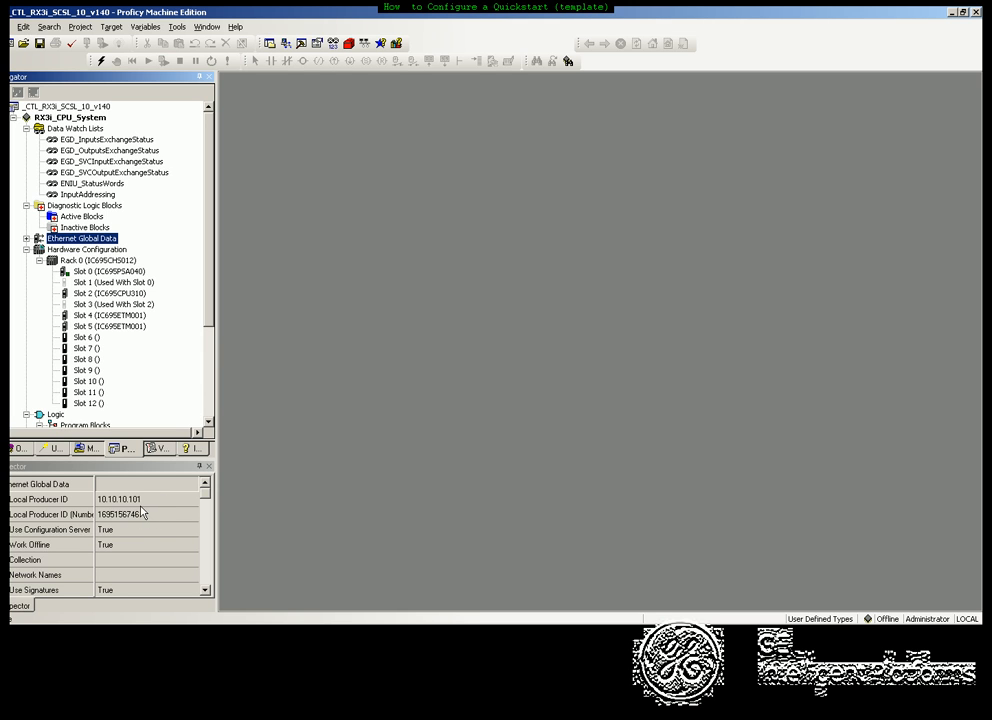
{"action": "left_click", "coordinate": [202, 580]}
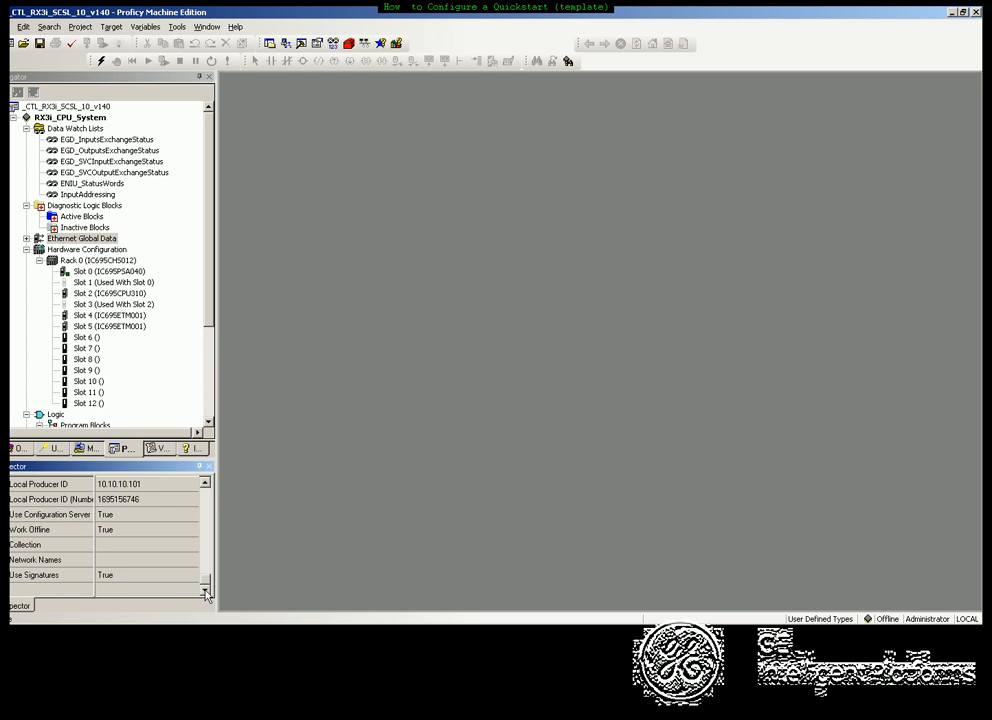
{"action": "left_click", "coordinate": [205, 484]}
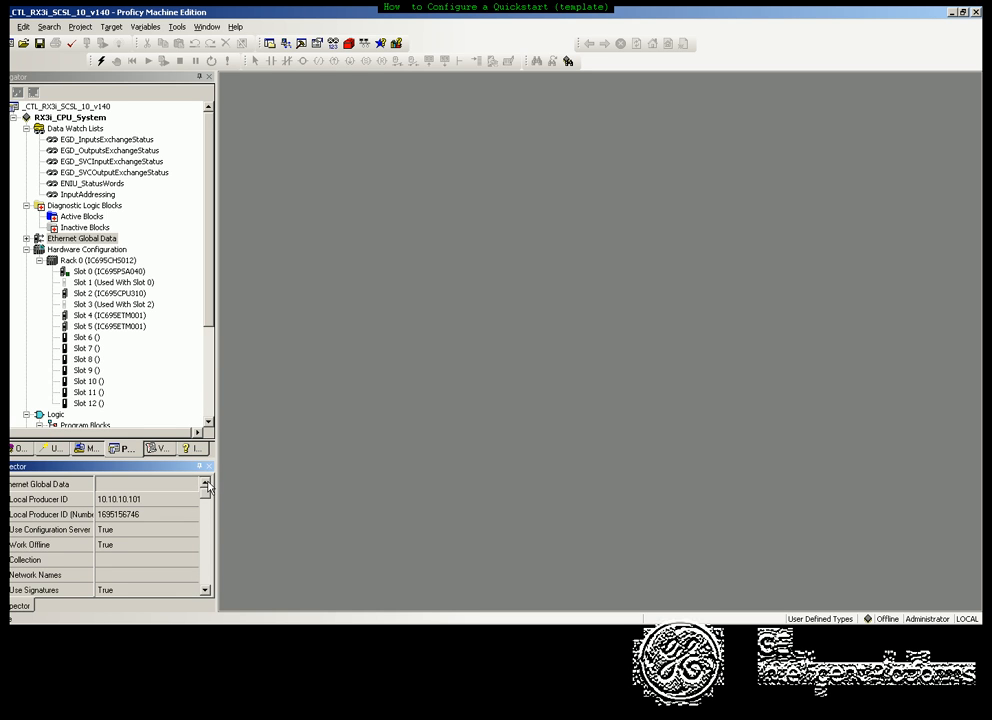
Open the consumed exchange Inputs_from_ENIU_01, move its window near the top of the workspace, and view the exchange's properties.
{"action": "left_click", "coordinate": [27, 239]}
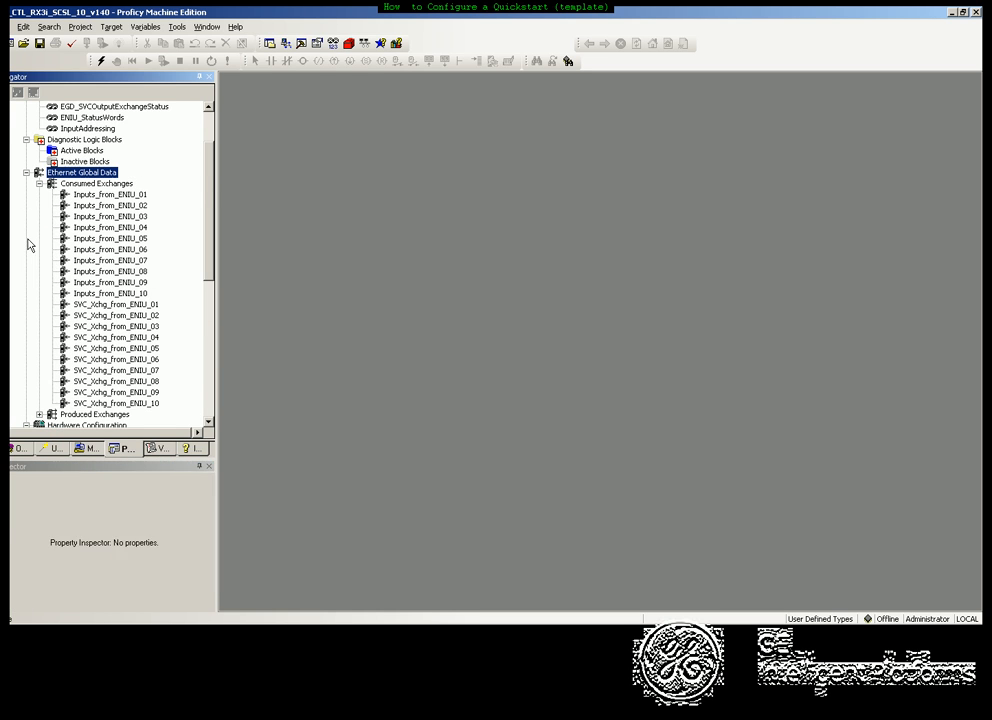
{"action": "double_click", "coordinate": [90, 194]}
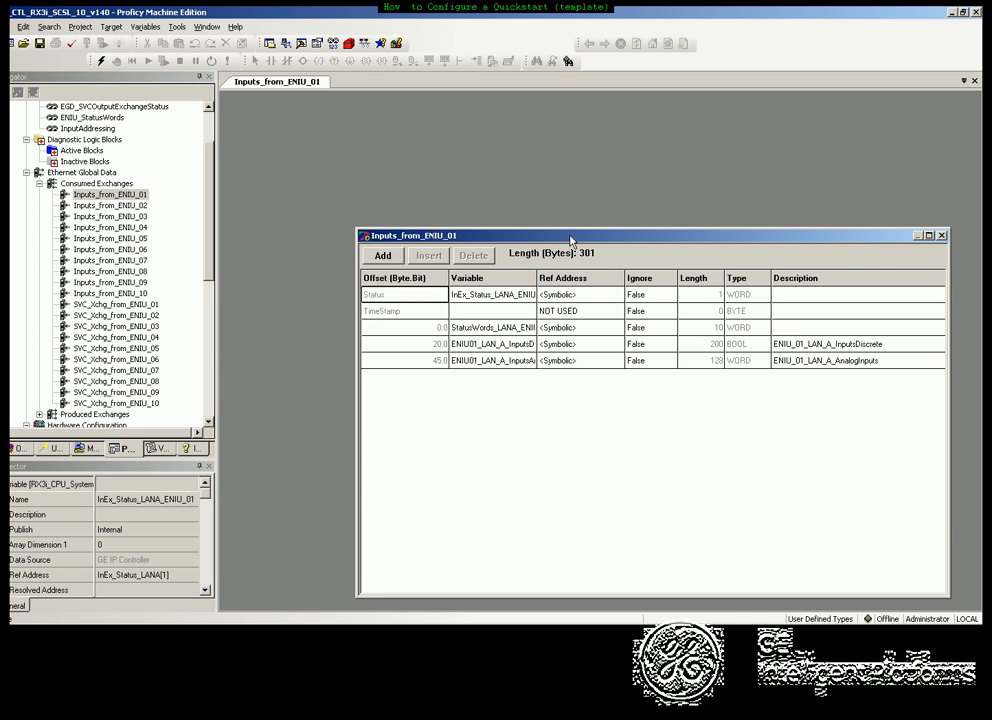
{"action": "left_click_drag", "start_coordinate": [567, 236], "coordinate": [487, 149]}
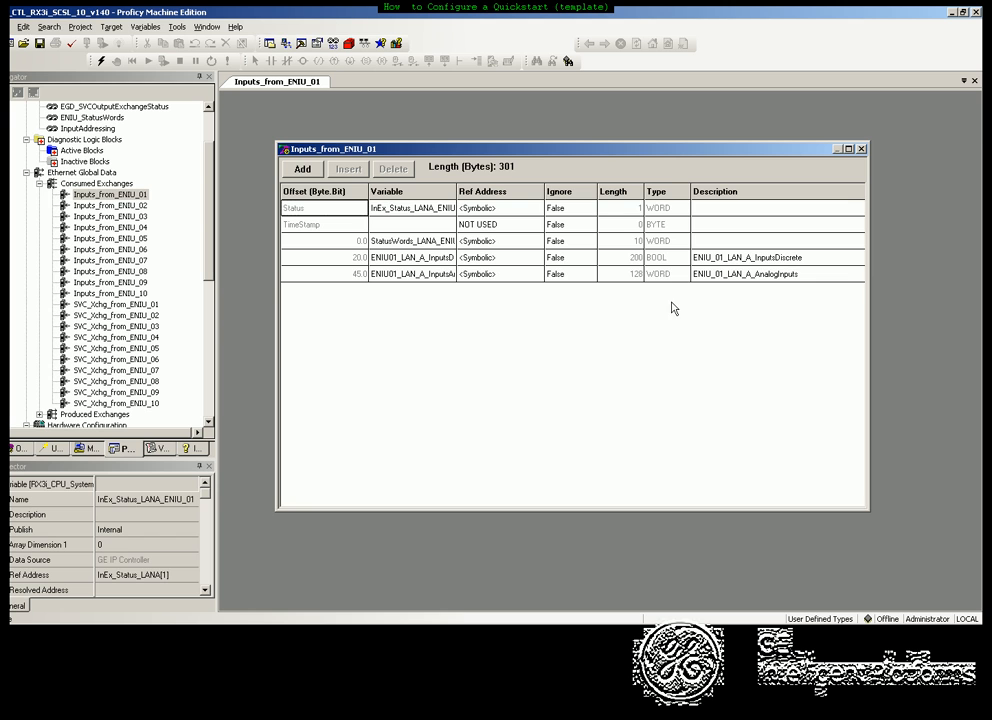
{"action": "left_click_drag", "start_coordinate": [491, 152], "coordinate": [501, 140]}
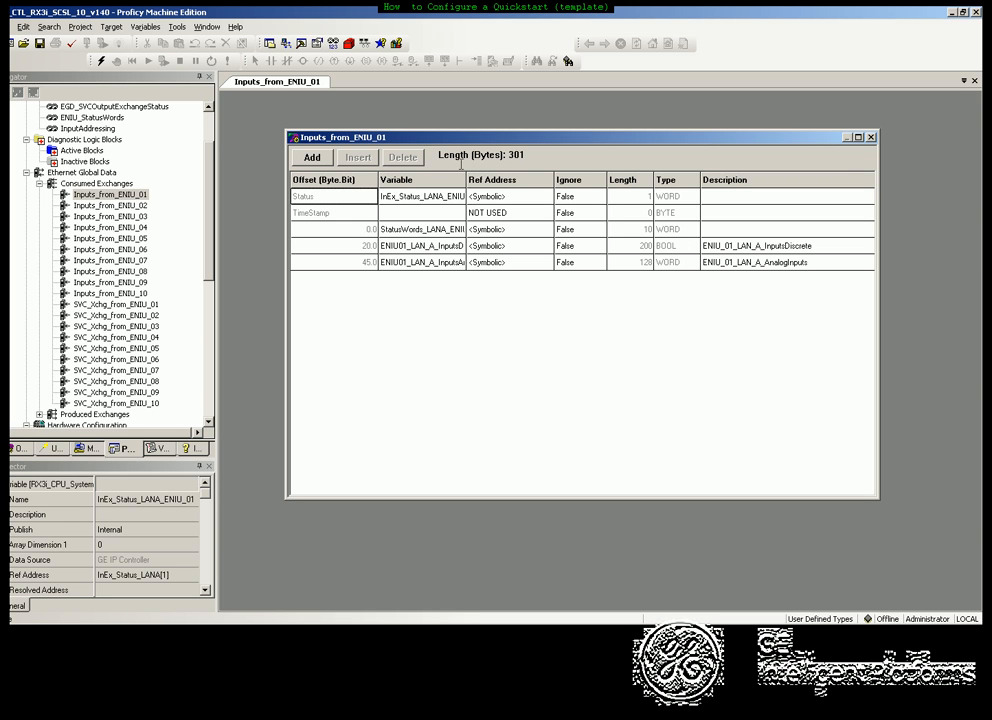
{"action": "double_click", "coordinate": [509, 155]}
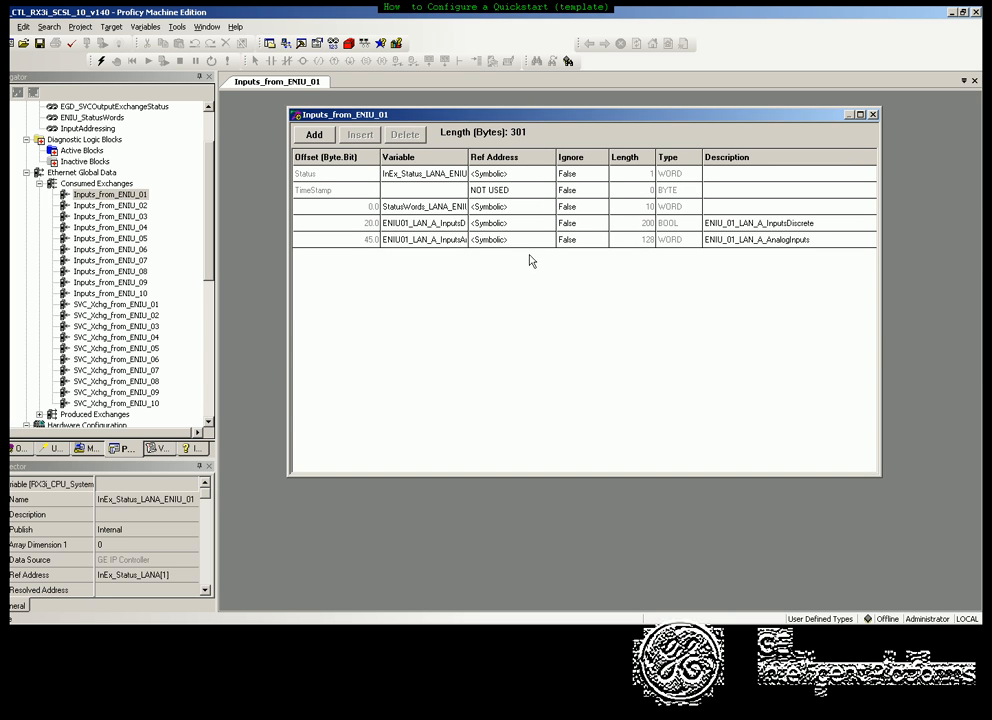
{"action": "left_click", "coordinate": [135, 199]}
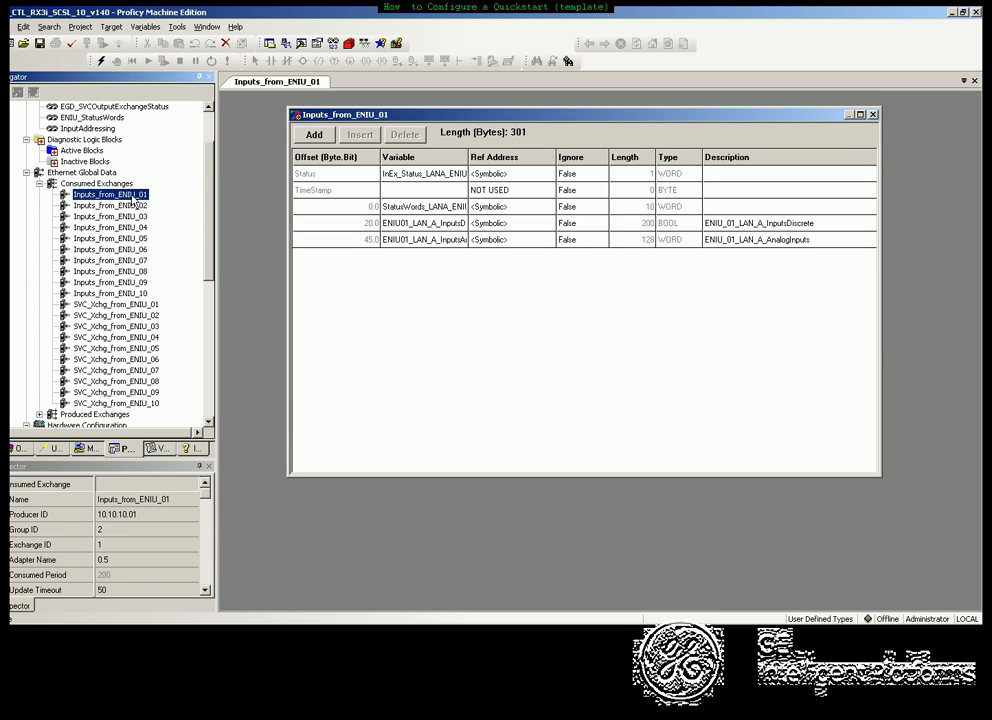
Open Inputs_from_ENIU_02 below the first exchange and view its discrete inputs variable's properties in a widened inspector.
{"action": "double_click", "coordinate": [135, 206]}
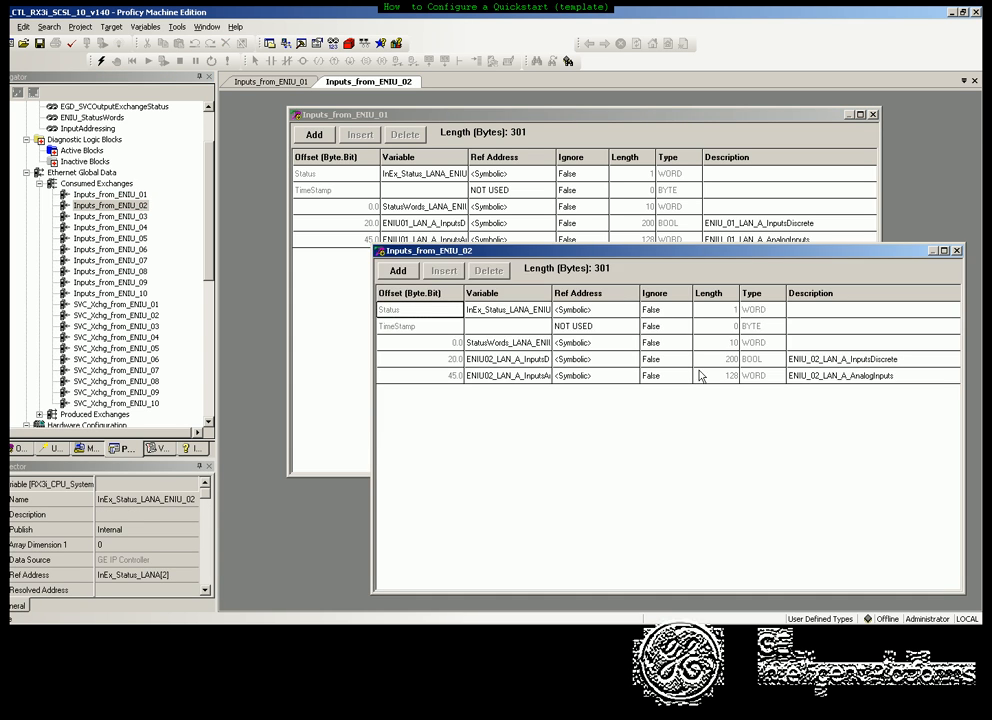
{"action": "left_click_drag", "start_coordinate": [742, 251], "coordinate": [649, 334]}
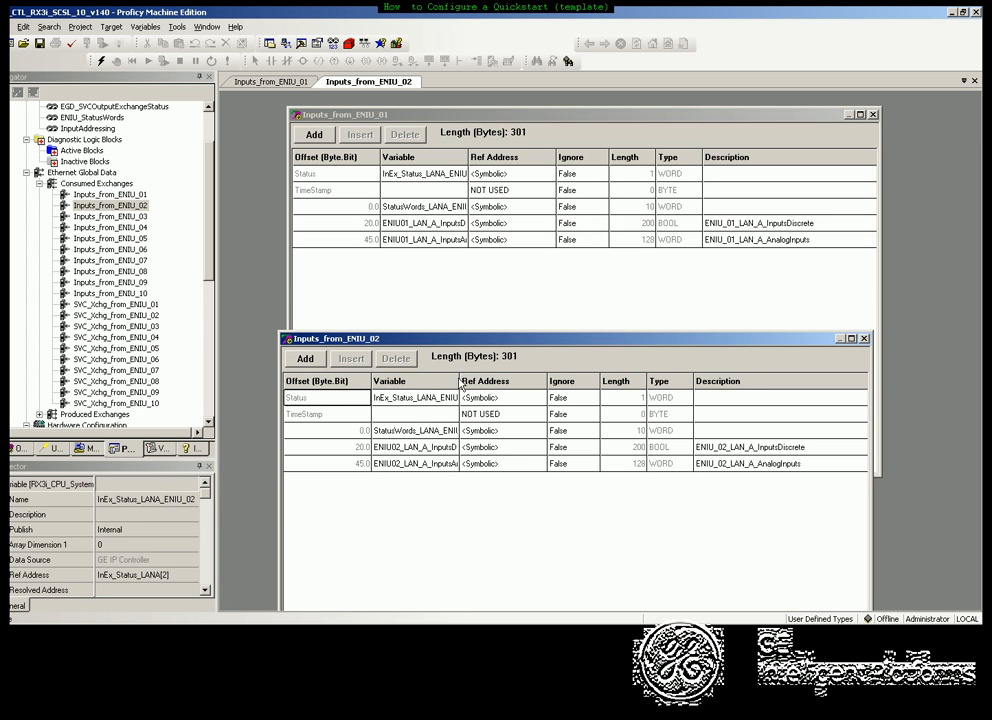
{"action": "left_click", "coordinate": [433, 447]}
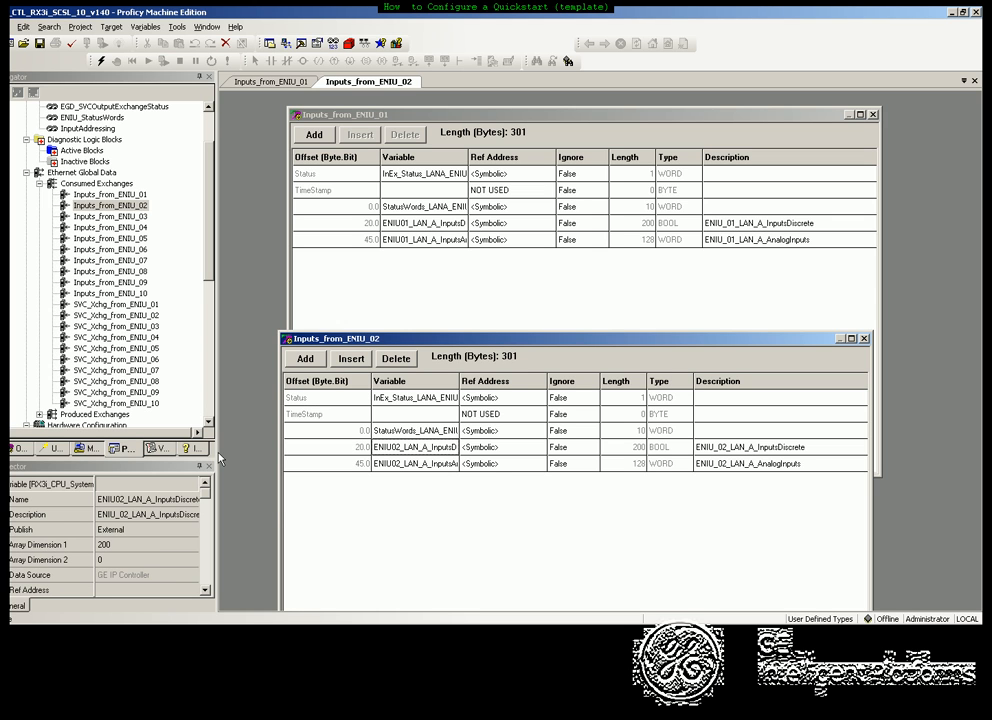
{"action": "left_click_drag", "start_coordinate": [270, 451], "coordinate": [283, 451]}
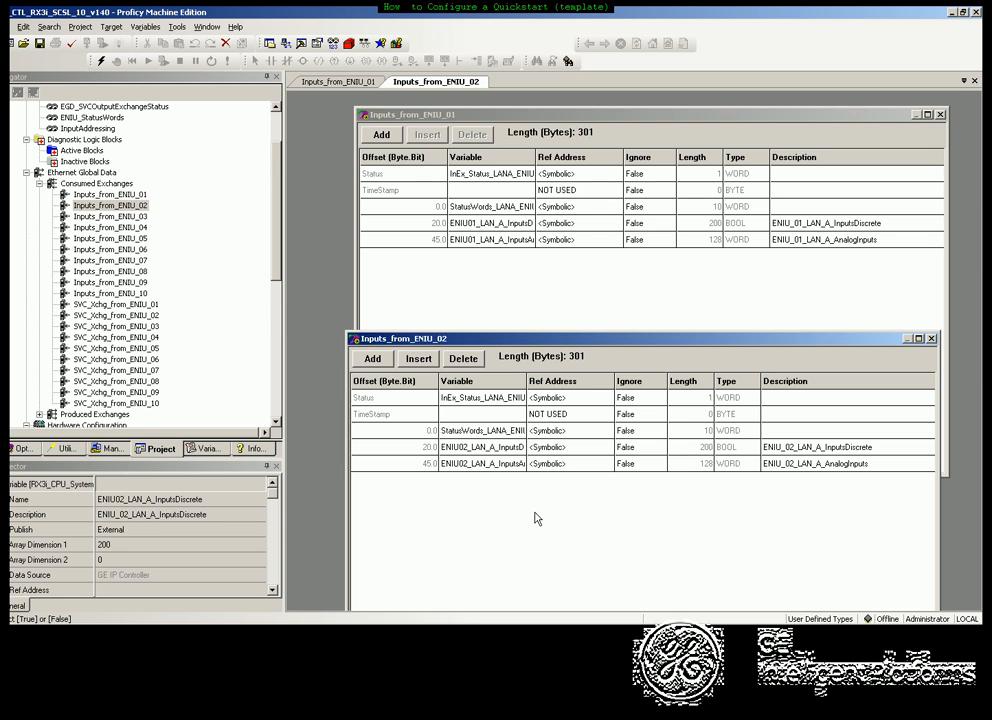
Move the Inputs_from_ENIU_02 window directly beneath the variable list of Inputs_from_ENIU_01 so both exchanges can be compared.
{"action": "left_click_drag", "start_coordinate": [613, 344], "coordinate": [609, 310]}
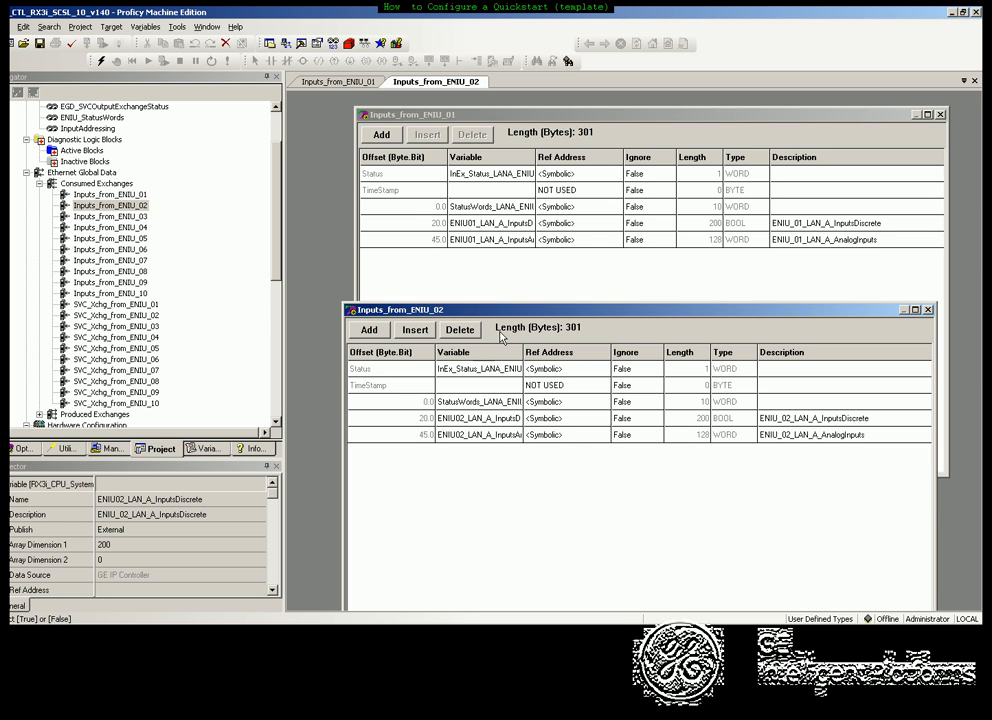
{"action": "left_click_drag", "start_coordinate": [531, 315], "coordinate": [537, 272]}
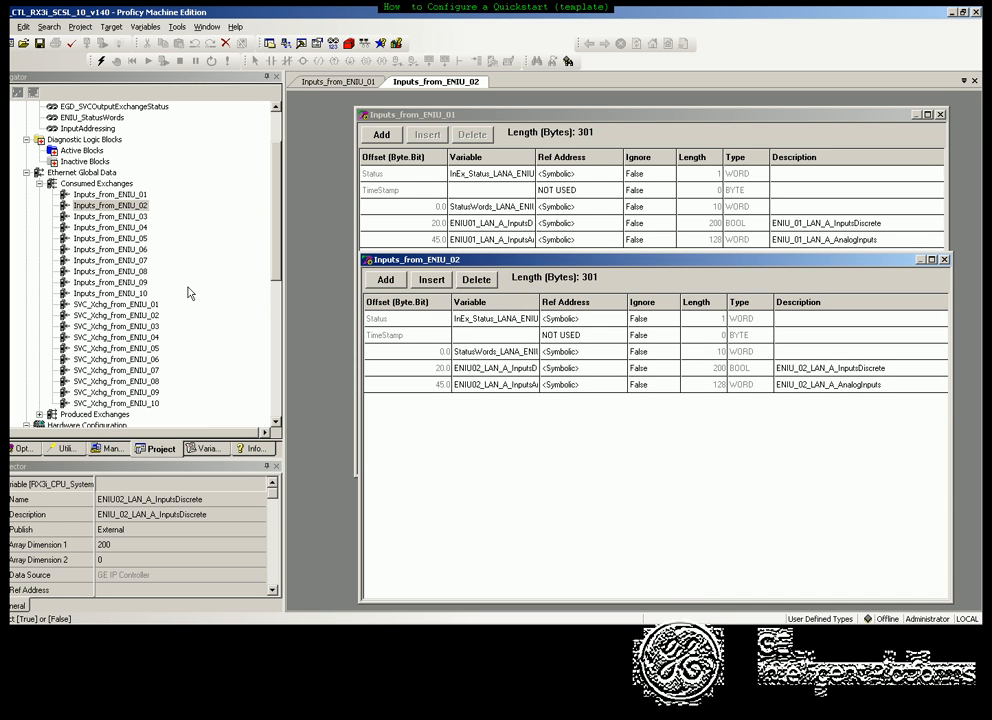
Open the produced exchange Outputs_to_ENIUs and review the properties of its status variable and of the exchange itself.
{"action": "left_click", "coordinate": [38, 185]}
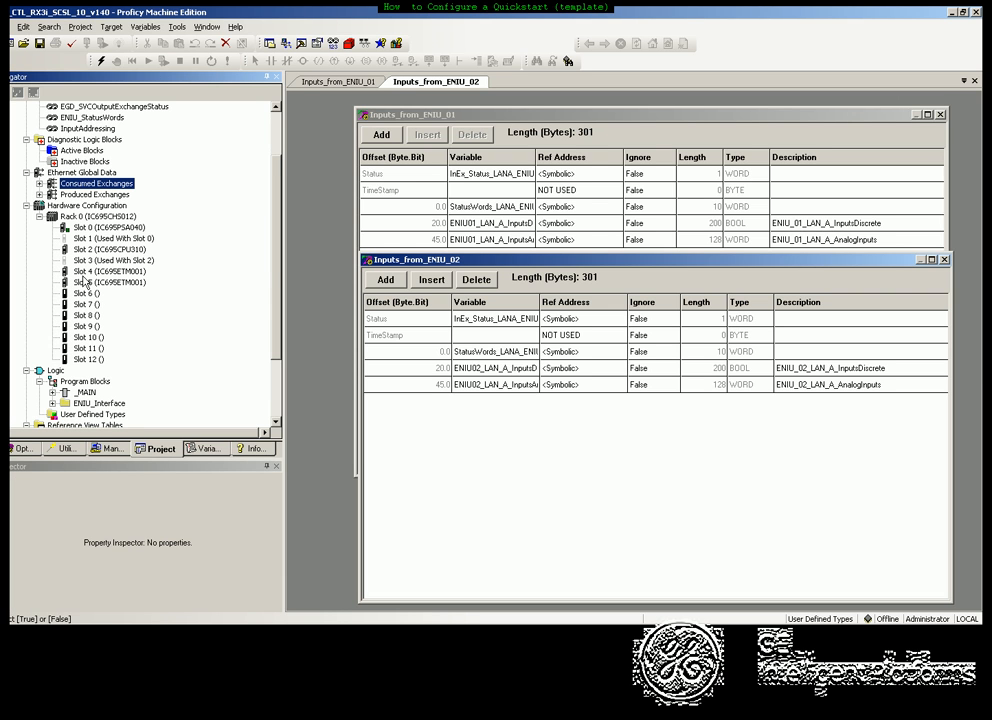
{"action": "left_click", "coordinate": [39, 194]}
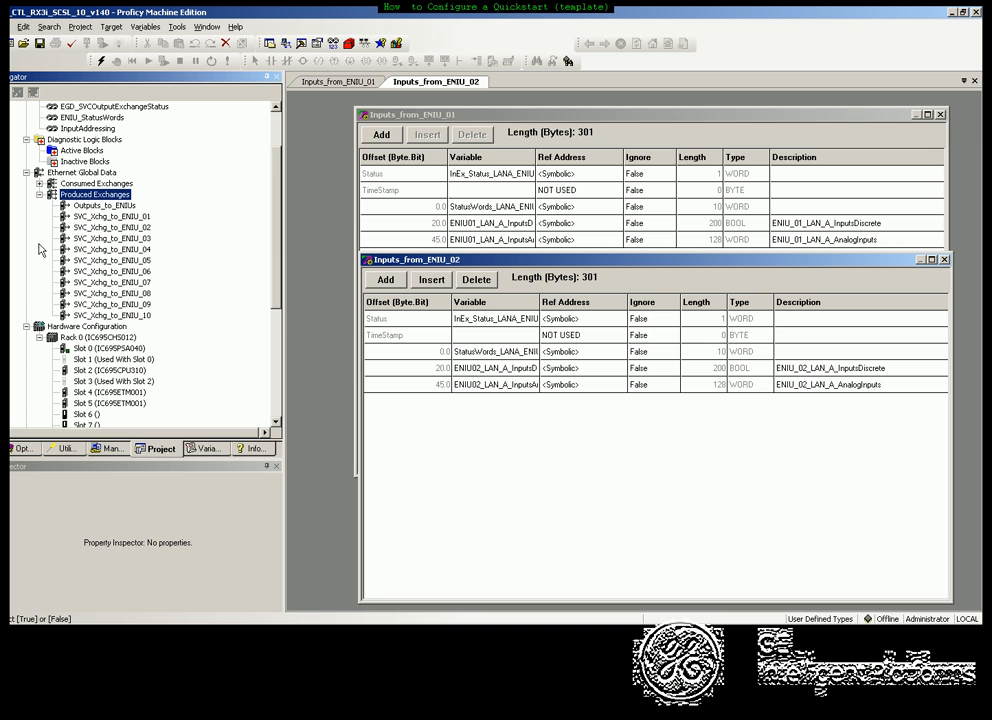
{"action": "double_click", "coordinate": [103, 207]}
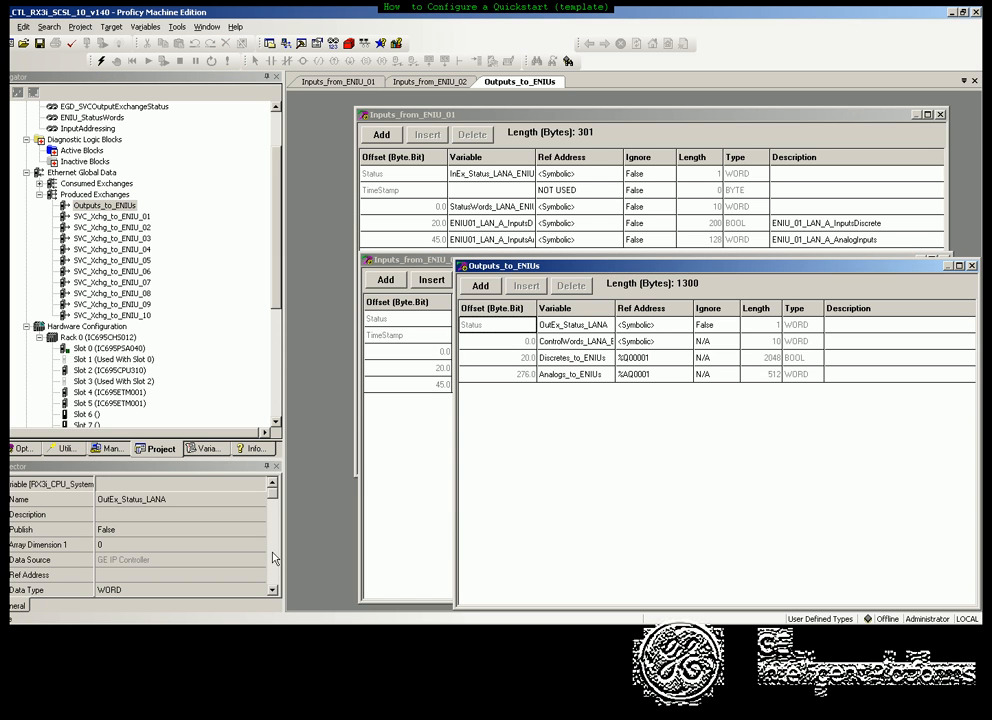
{"action": "left_click", "coordinate": [273, 591]}
{"action": "left_click", "coordinate": [272, 591]}
{"action": "left_click", "coordinate": [272, 591]}
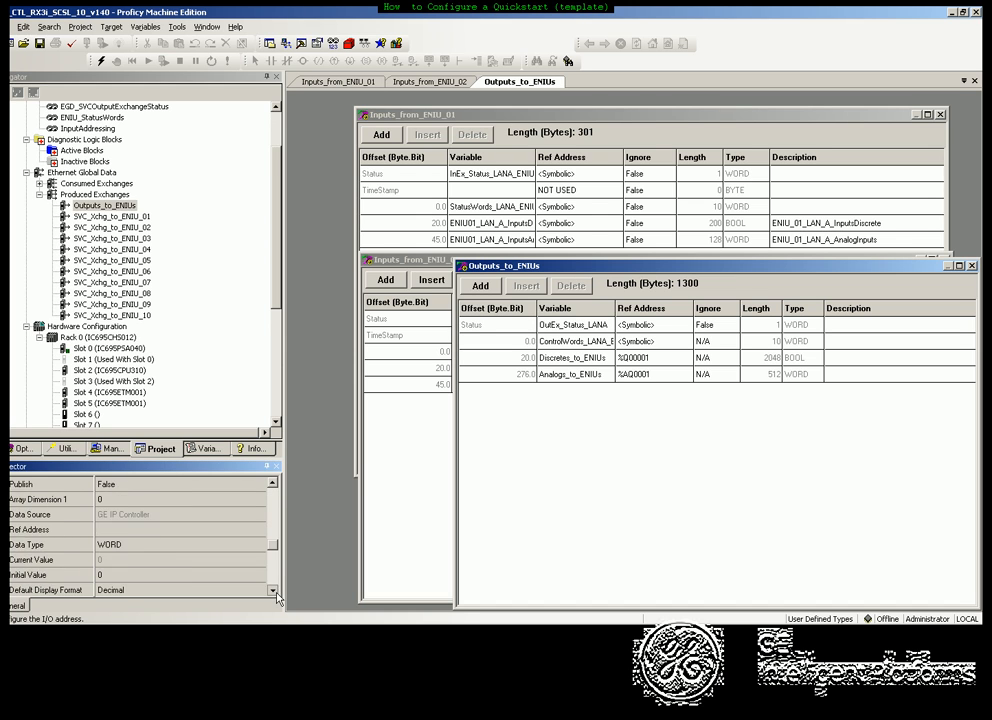
{"action": "left_click", "coordinate": [272, 591]}
{"action": "left_click", "coordinate": [272, 591]}
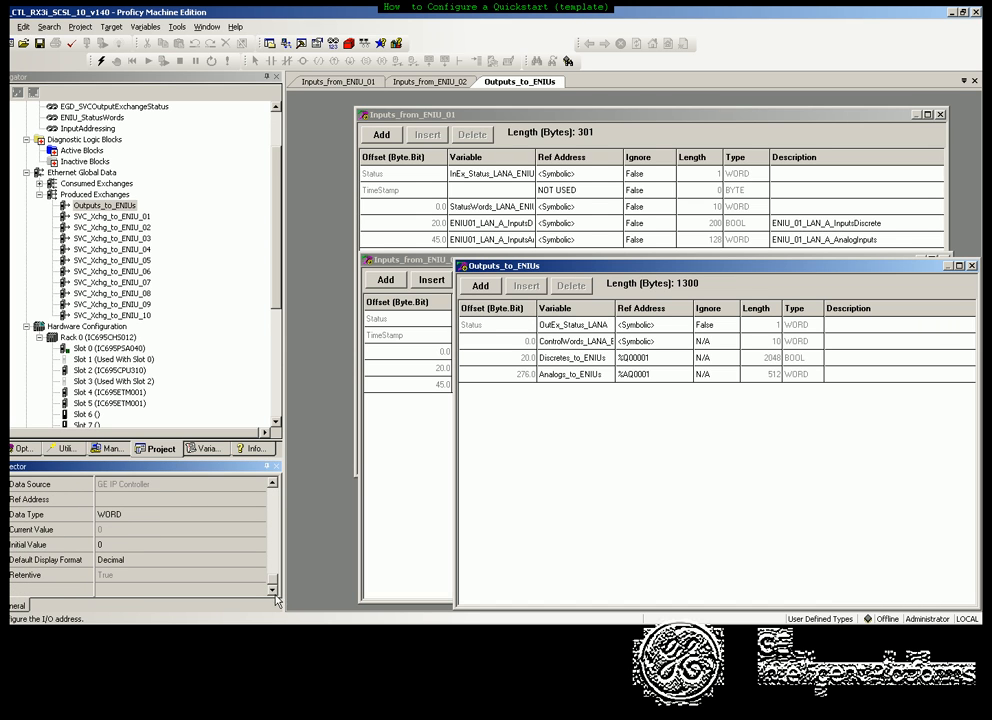
{"action": "scroll", "coordinate": [214, 377], "scroll_direction": "up", "scroll_amount": 4}
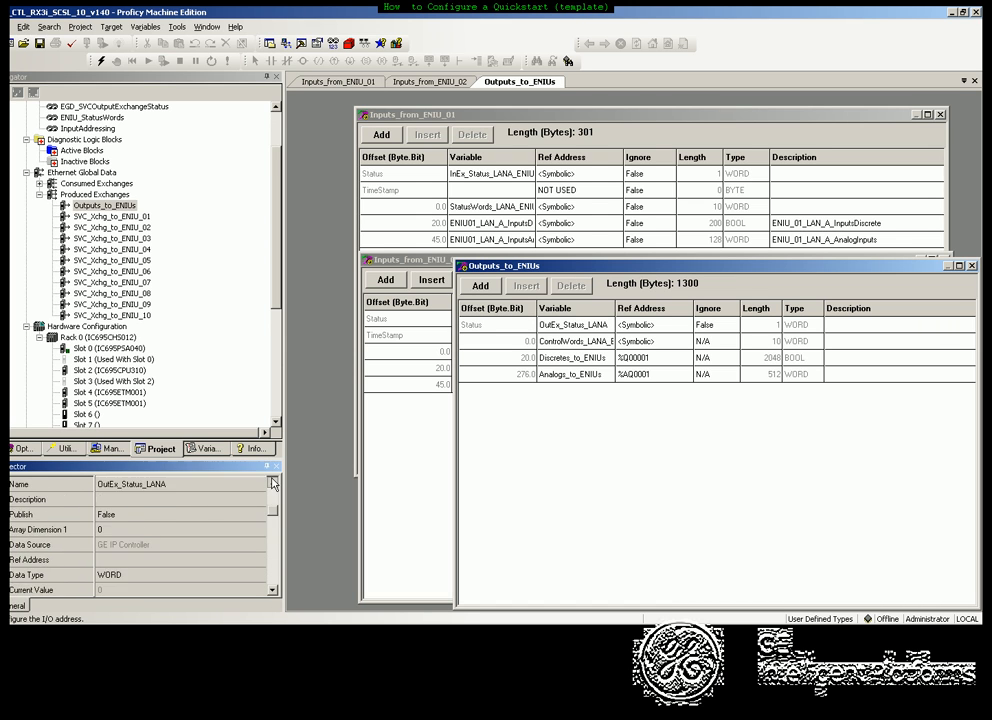
{"action": "left_click", "coordinate": [116, 210]}
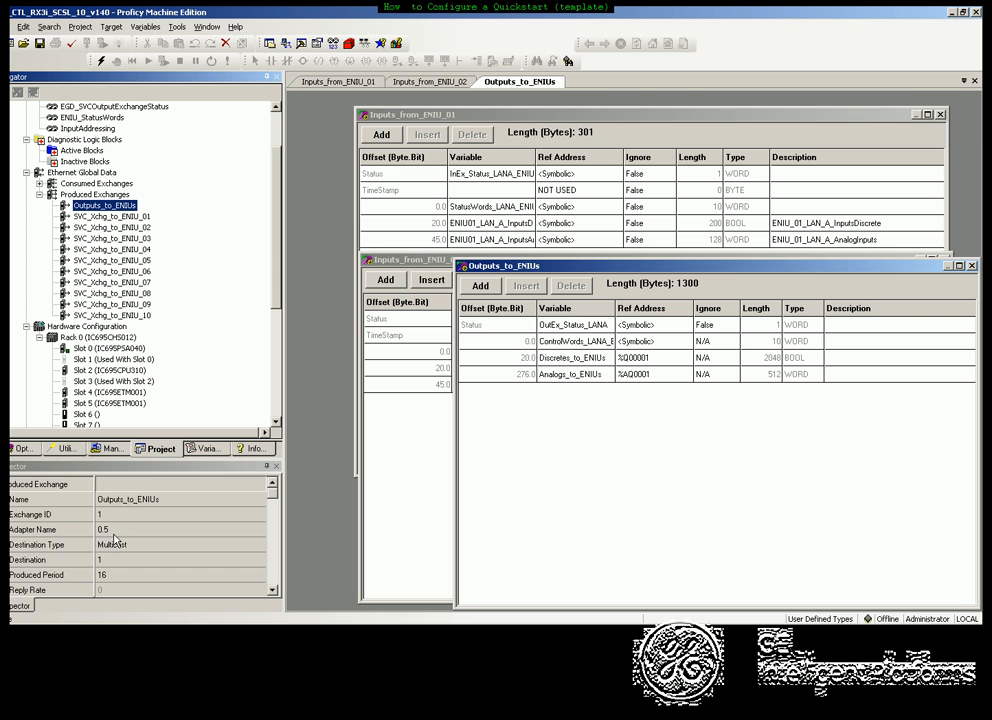
{"action": "left_click", "coordinate": [270, 591]}
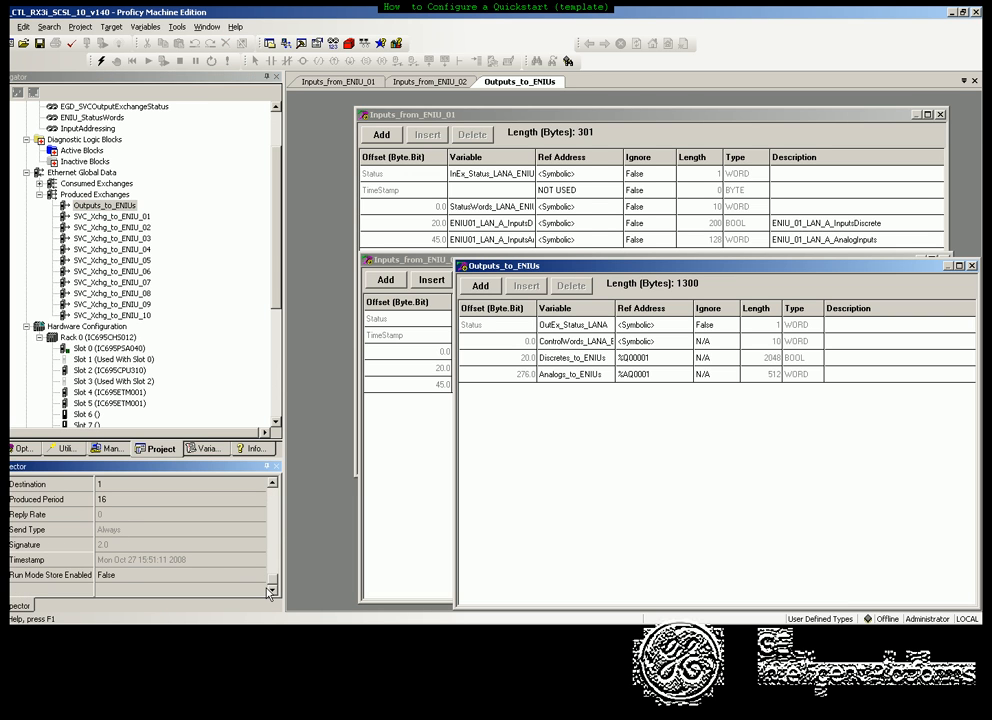
Shorten the Outputs_to_ENIUs window to fit its variable list and place it over the lower part of Inputs_from_ENIU_02.
{"action": "left_click_drag", "start_coordinate": [651, 268], "coordinate": [523, 186]}
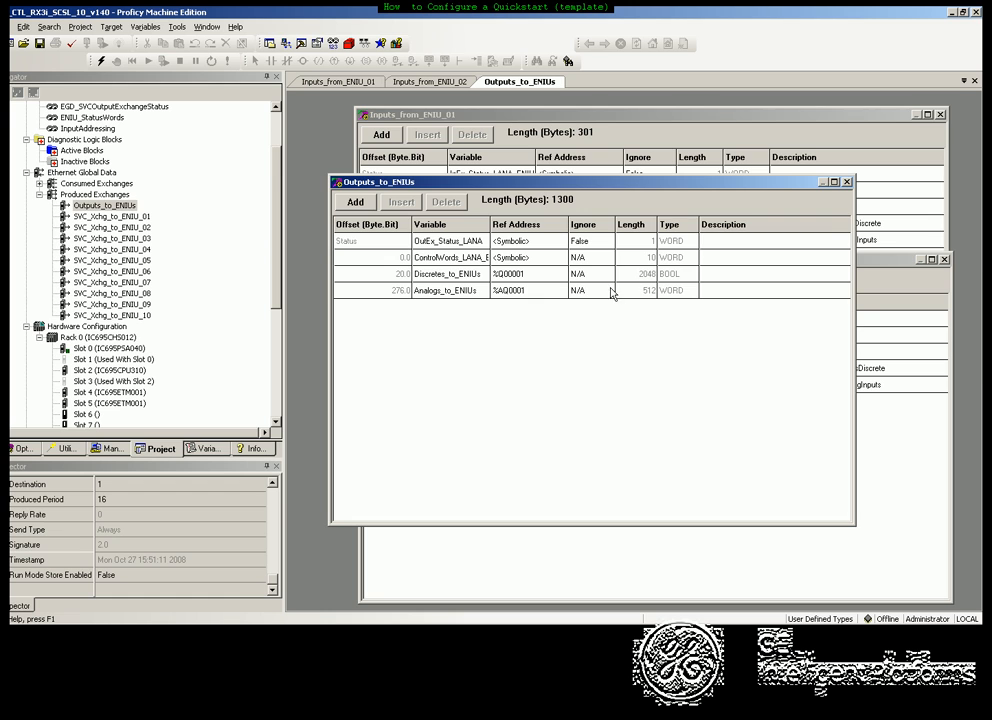
{"action": "left_click_drag", "start_coordinate": [635, 189], "coordinate": [646, 171]}
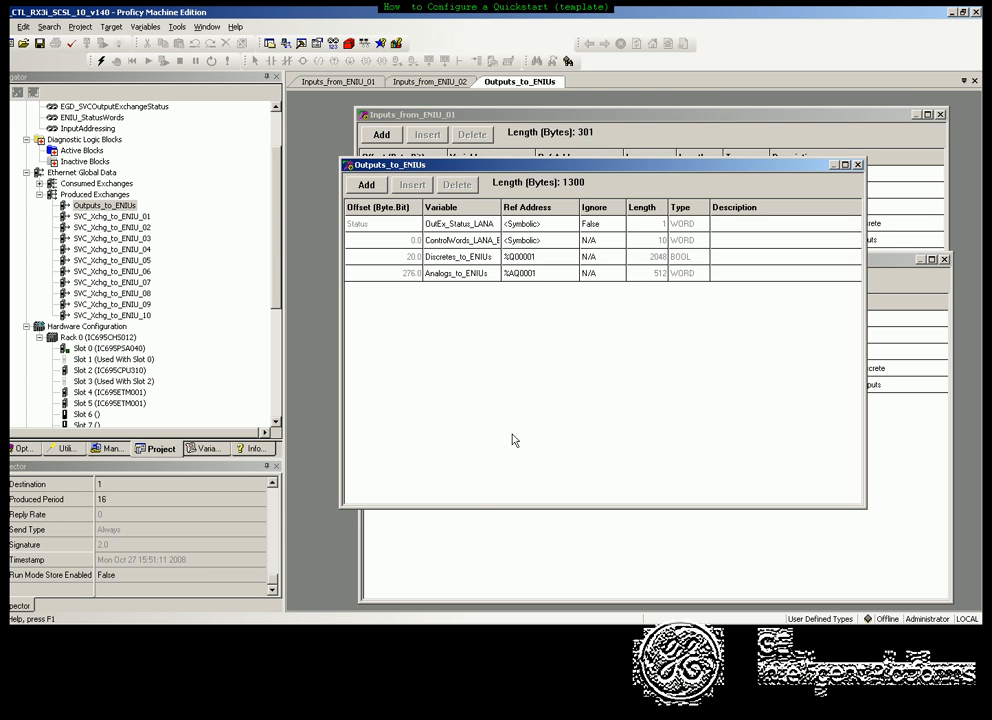
{"action": "left_click_drag", "start_coordinate": [485, 508], "coordinate": [465, 328]}
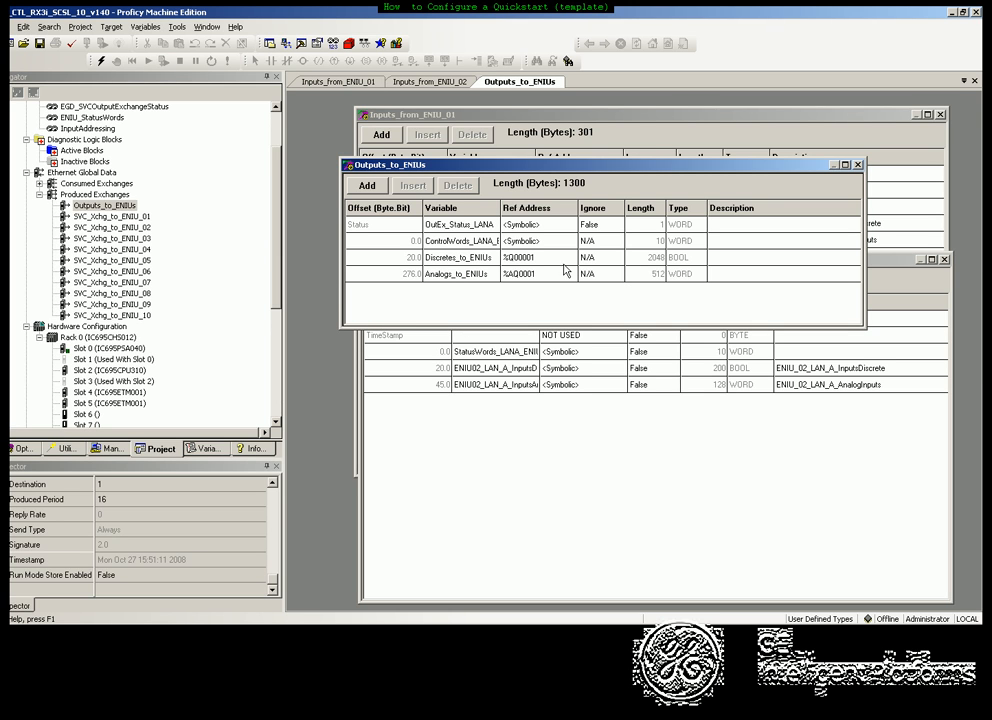
{"action": "left_click_drag", "start_coordinate": [521, 160], "coordinate": [563, 352]}
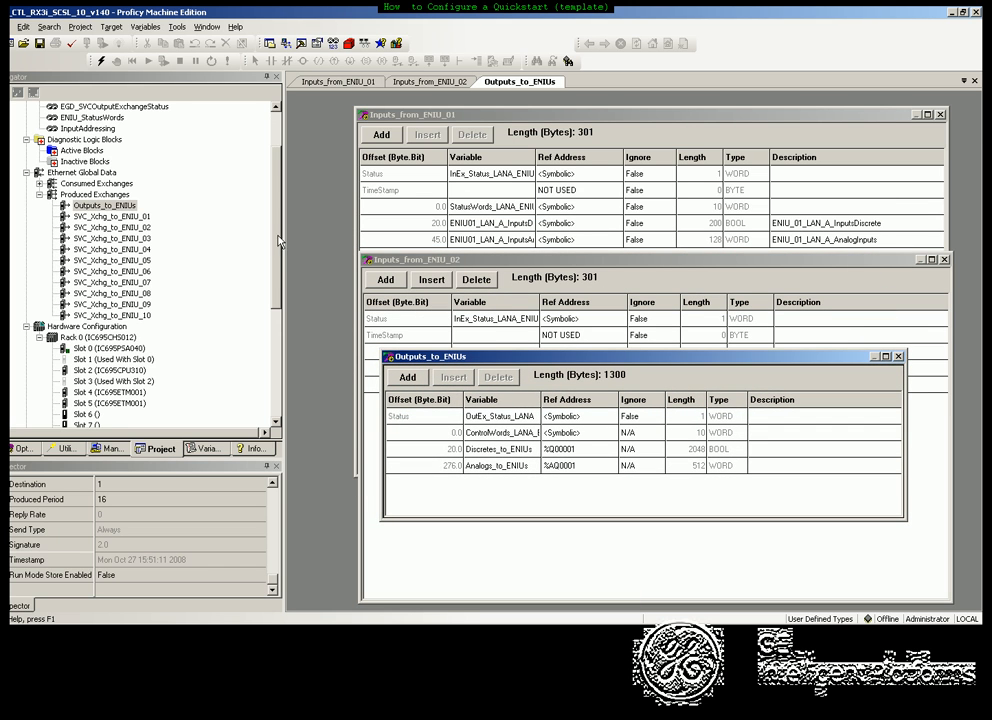
Open the _MAIN program block and move its window so the rungs are fully in view.
{"action": "scroll", "coordinate": [278, 242], "scroll_direction": "down", "scroll_amount": 6}
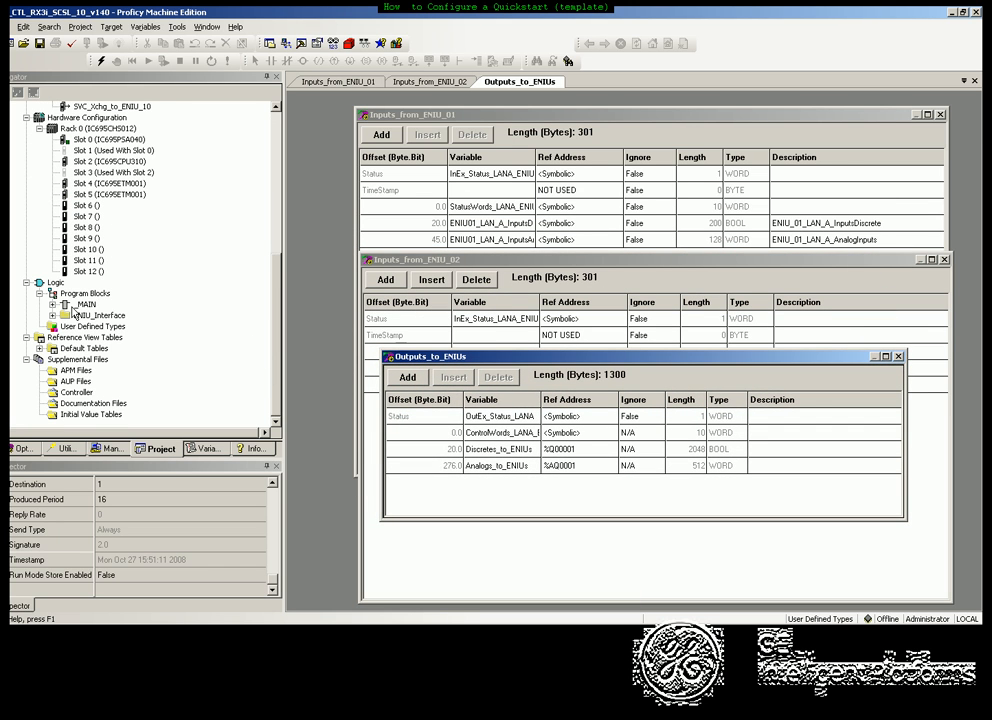
{"action": "double_click", "coordinate": [86, 304]}
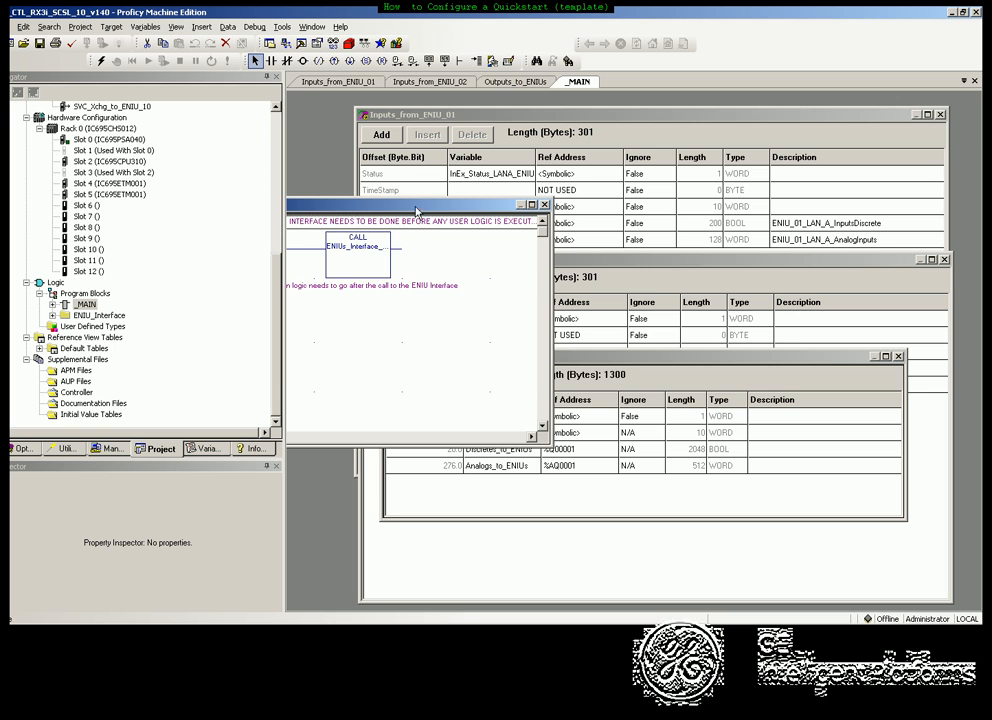
{"action": "left_click_drag", "start_coordinate": [419, 204], "coordinate": [677, 155]}
Insert a normally open contact named LevelSw1 with address %I00001 at the start of rung 4 in _MAIN.
{"action": "left_click", "coordinate": [493, 293]}
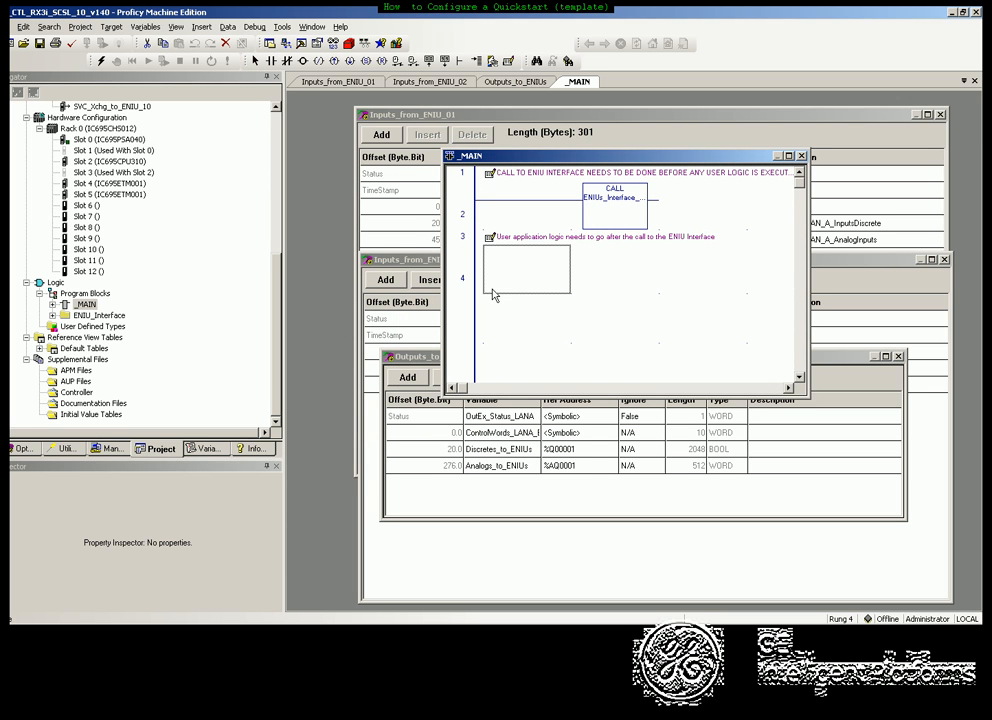
{"action": "left_click", "coordinate": [271, 61]}
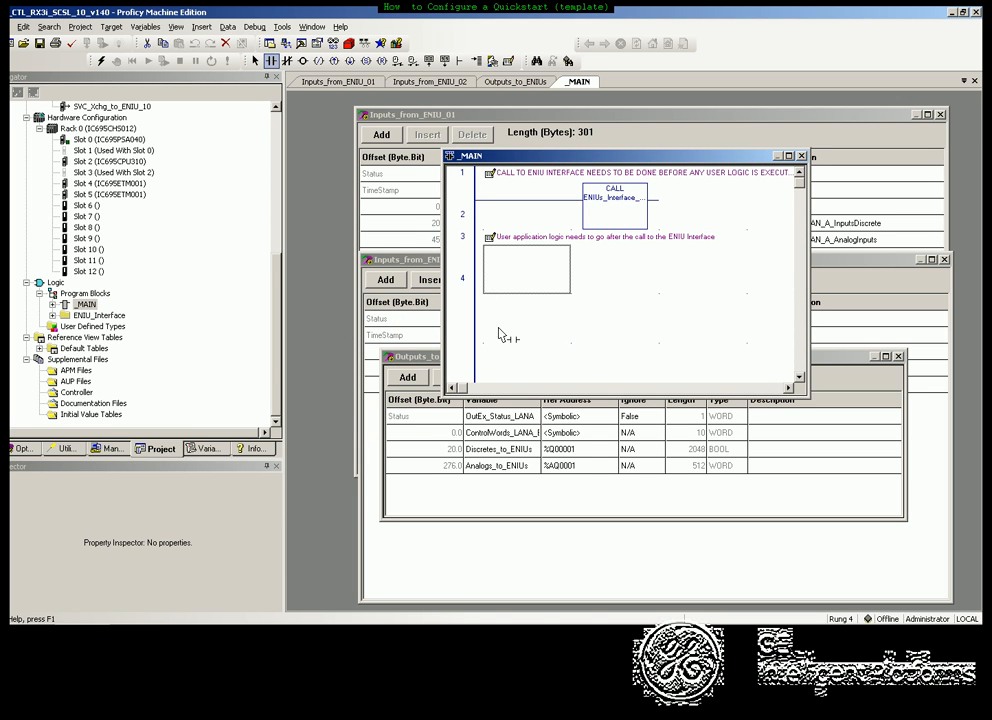
{"action": "left_click", "coordinate": [520, 266]}
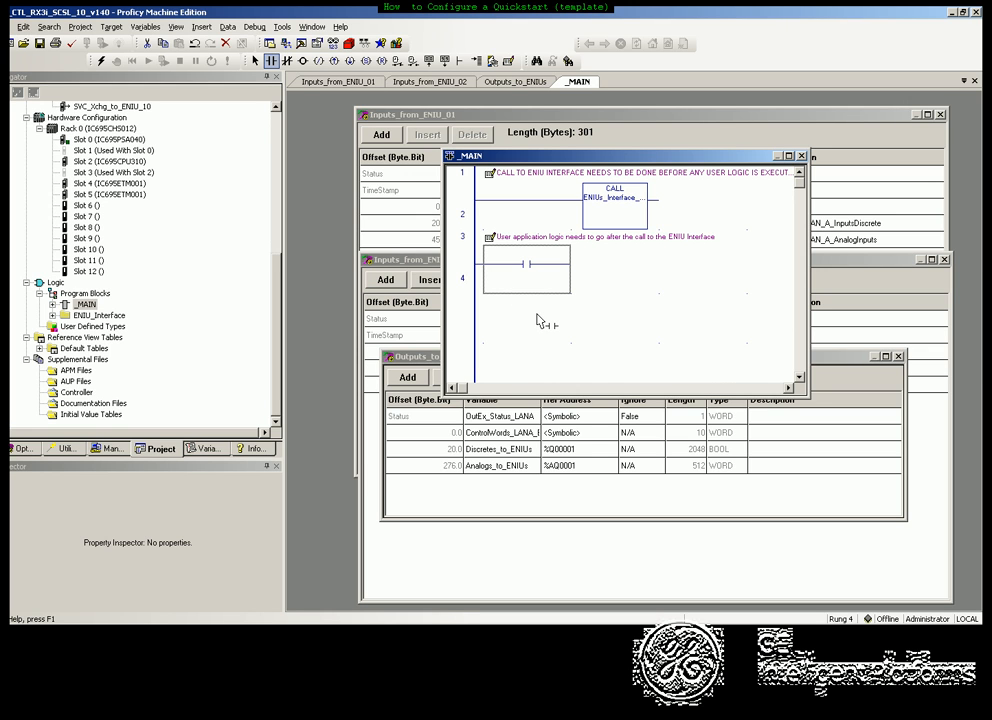
{"action": "type", "text": "LevelSw1"}
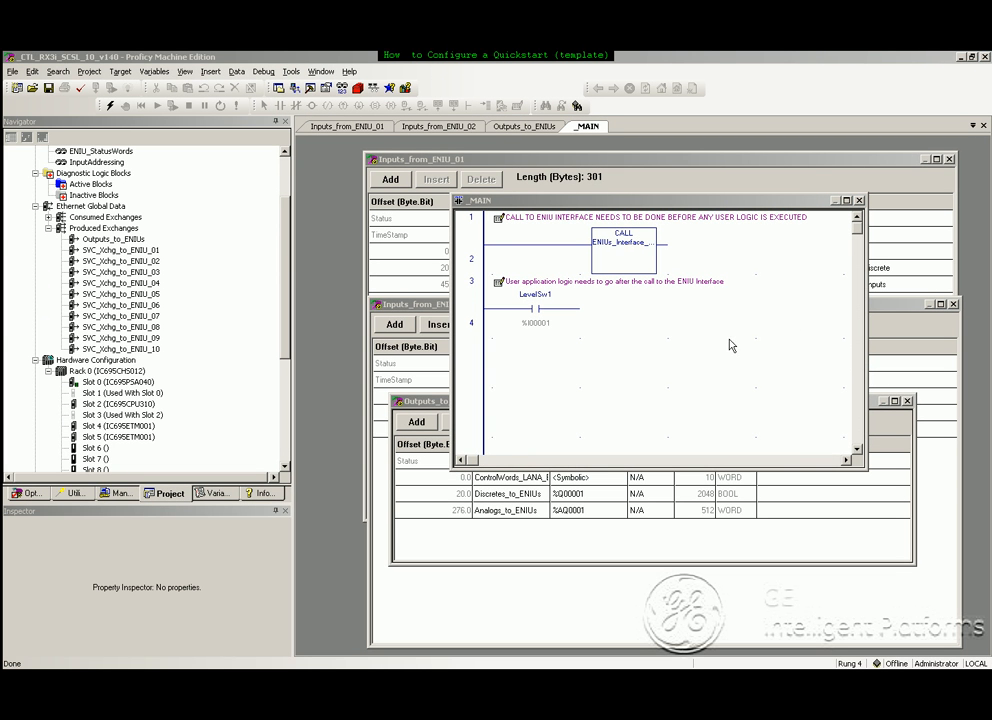
Add an output coil named Pump1 with address %Q00001 at the end of rung 4.
{"action": "left_click", "coordinate": [590, 312]}
{"action": "left_click", "coordinate": [311, 106]}
{"action": "left_click", "coordinate": [637, 312]}
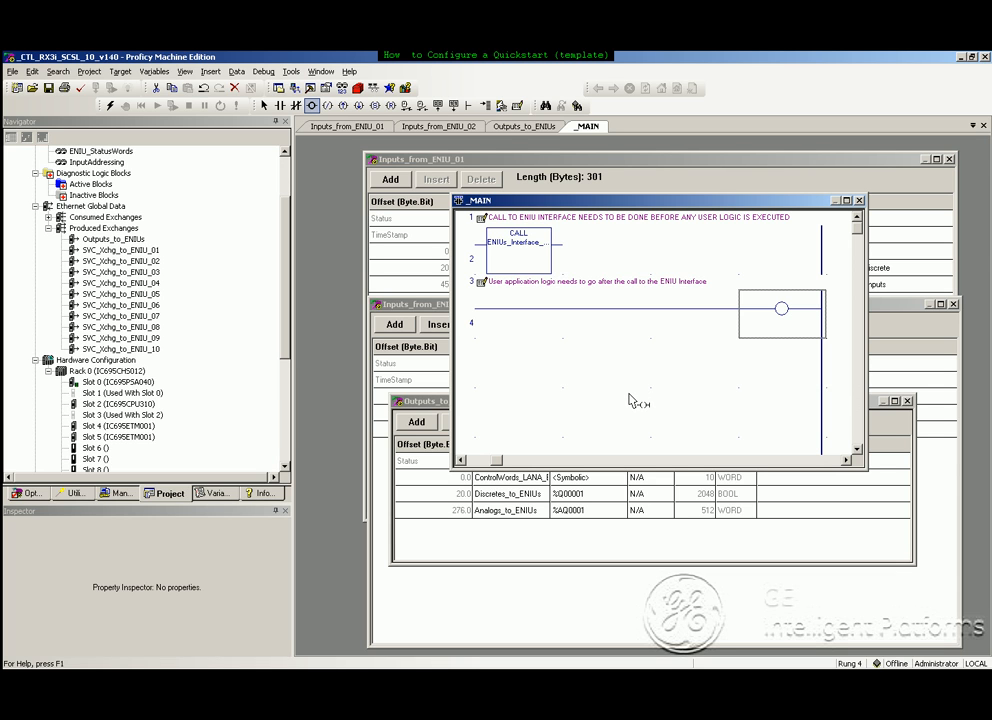
{"action": "type", "text": "Pump1"}
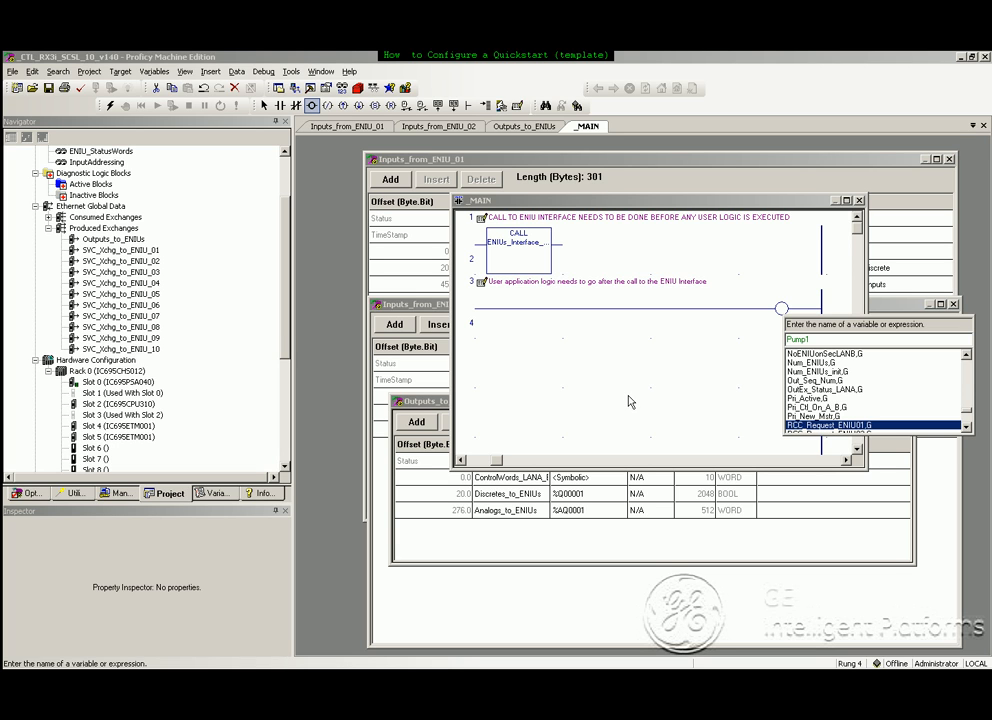
{"action": "type", "text": ", 1c"}
{"action": "key", "text": "Return"}
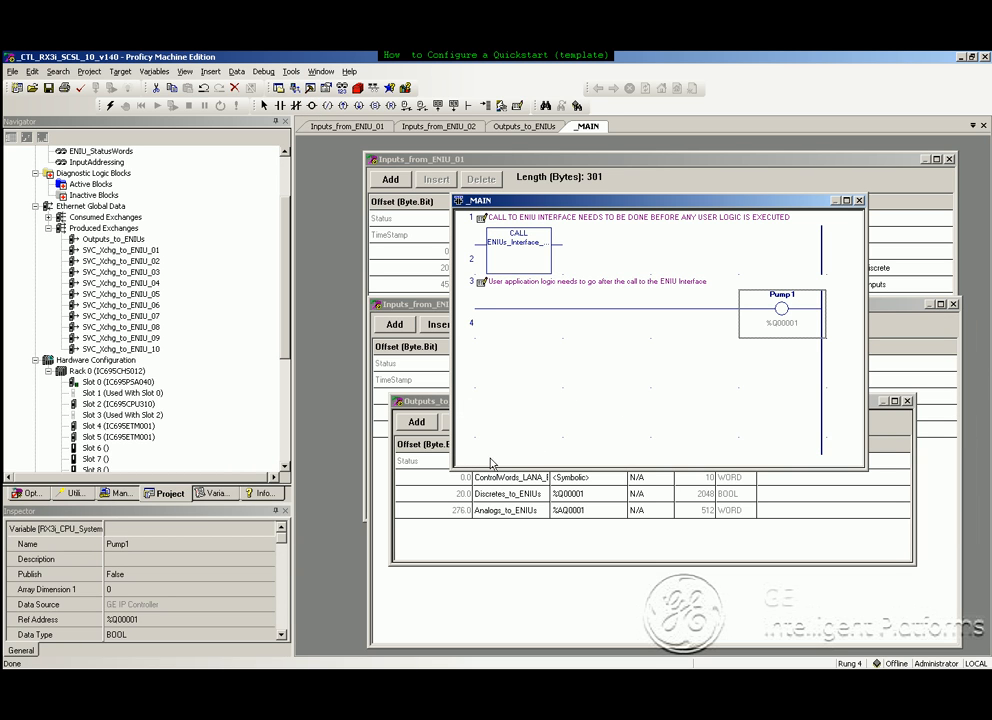
Maximize the _MAIN logic window and bring the whole of rung 4, from contact to coil, into view.
{"action": "left_click", "coordinate": [582, 303]}
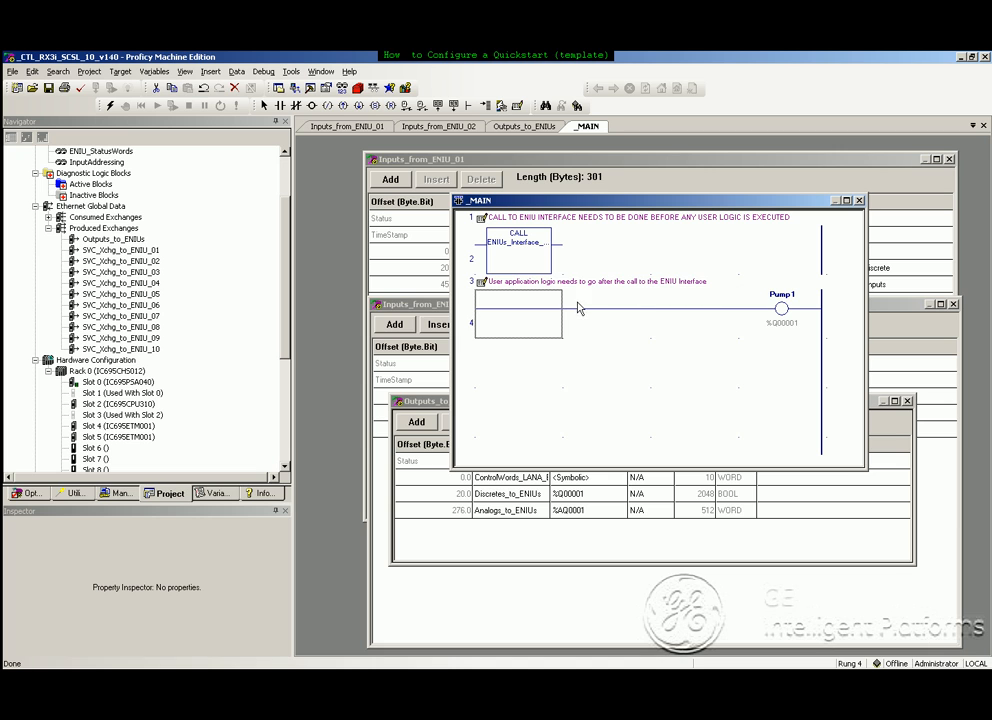
{"action": "left_click", "coordinate": [846, 200]}
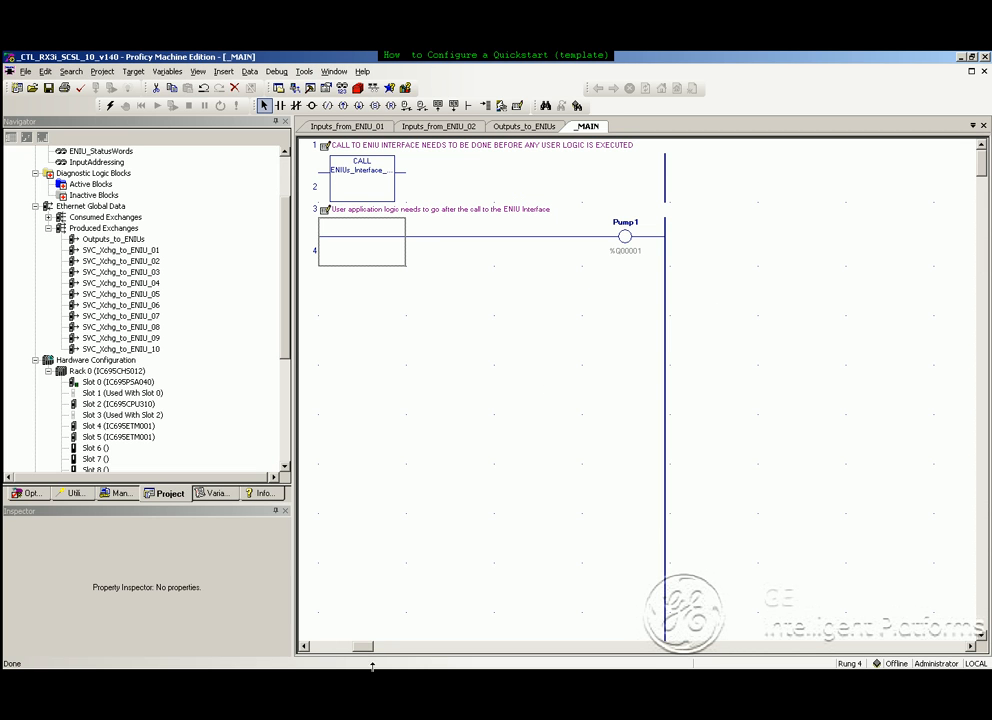
{"action": "left_click", "coordinate": [306, 647]}
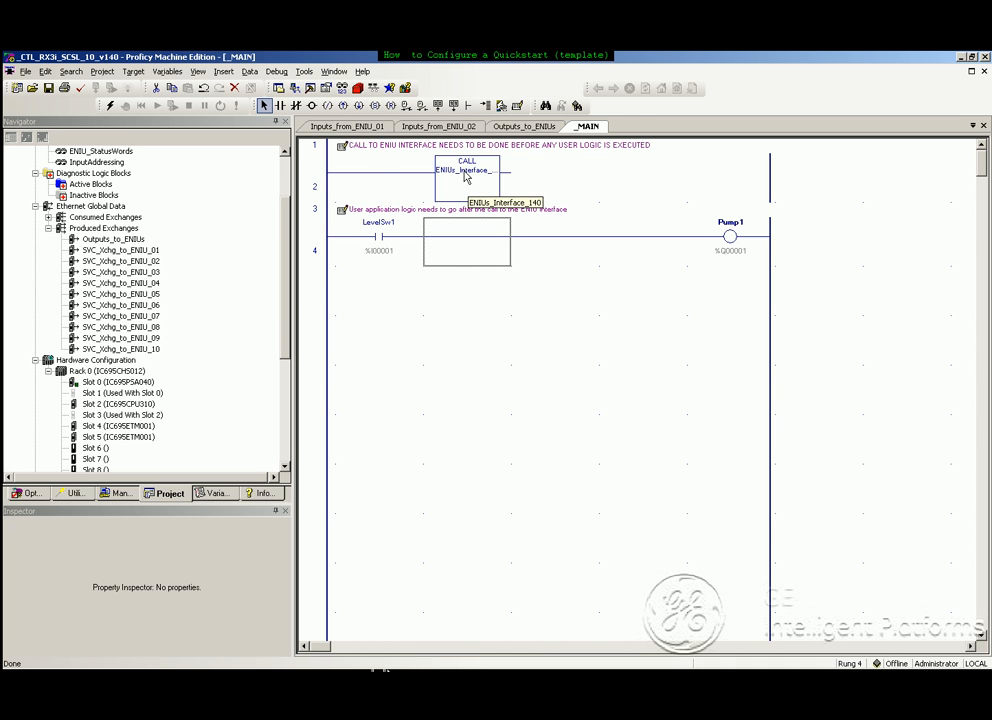
Open the ENIUs_Interface_140 block called in rung 2 and narrow the Navigator to give the logic more room.
{"action": "double_click", "coordinate": [466, 178]}
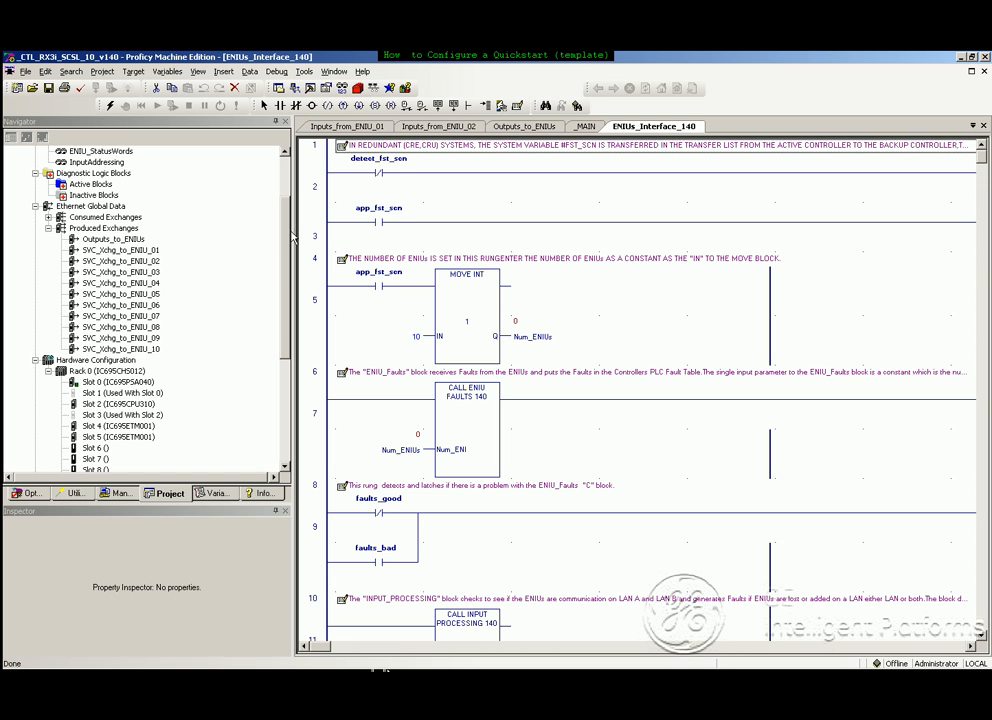
{"action": "left_click_drag", "start_coordinate": [293, 228], "coordinate": [121, 228]}
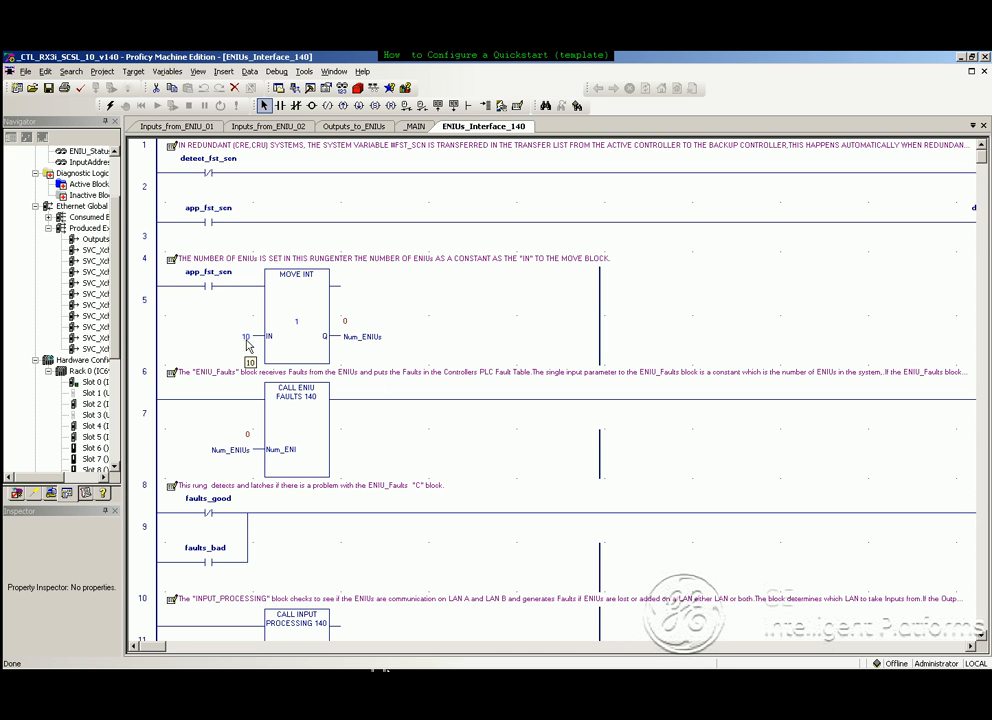
Read the full rung 4 comment and set the IN constant of the rung 5 MOVE INT block to 2.
{"action": "double_click", "coordinate": [351, 263]}
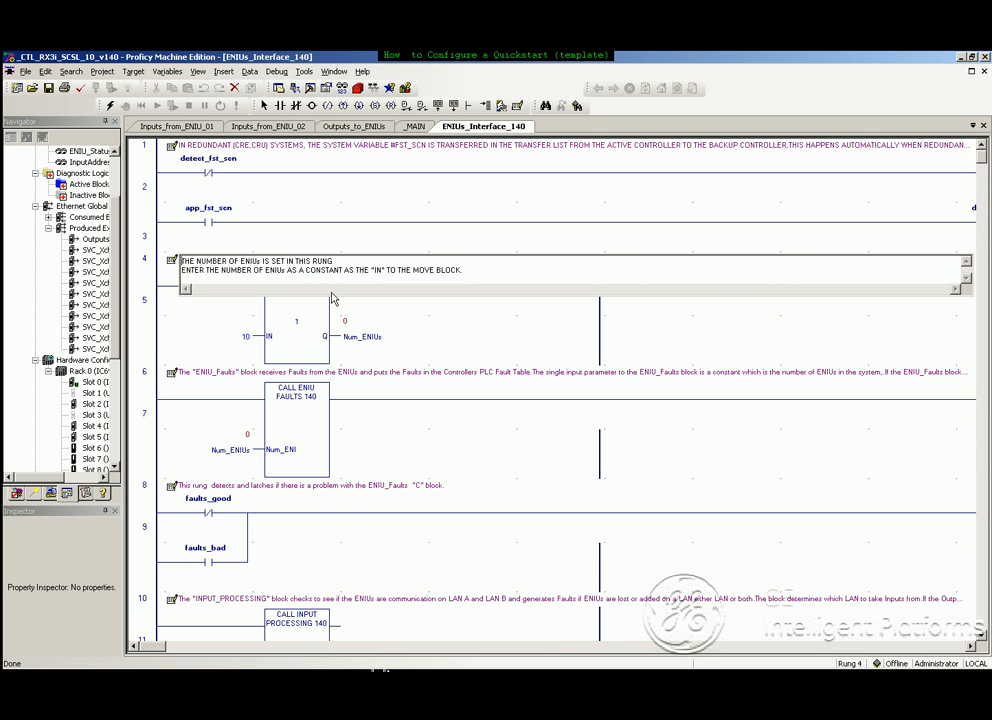
{"action": "left_click", "coordinate": [440, 346]}
{"action": "left_click", "coordinate": [250, 346]}
{"action": "type", "text": "2"}
{"action": "key", "text": "Return"}
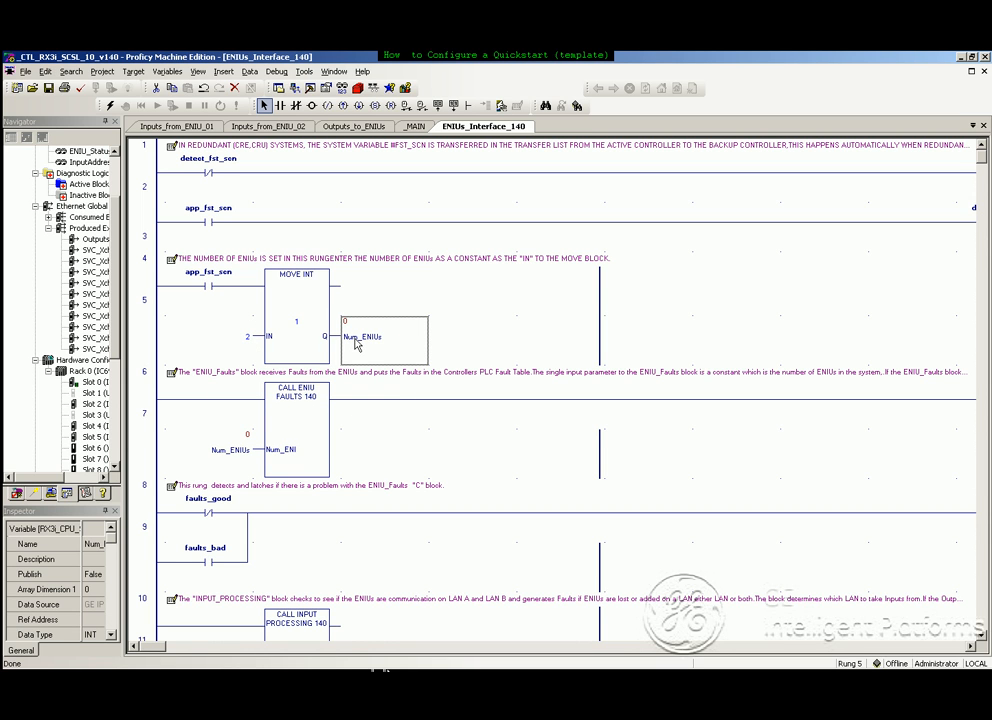
Examine the rung 5 Num_ENIUs output and the ENIU Faults block call in rung 7 that uses it as input.
{"action": "scroll", "coordinate": [375, 512], "scroll_direction": "down", "scroll_amount": 1}
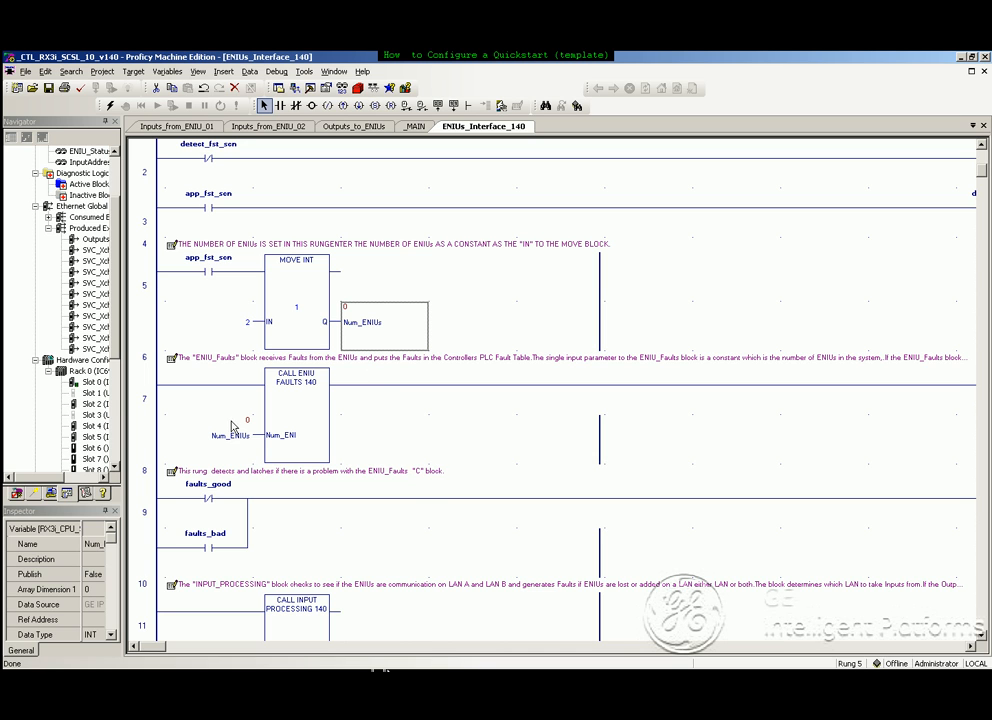
{"action": "left_click", "coordinate": [211, 285]}
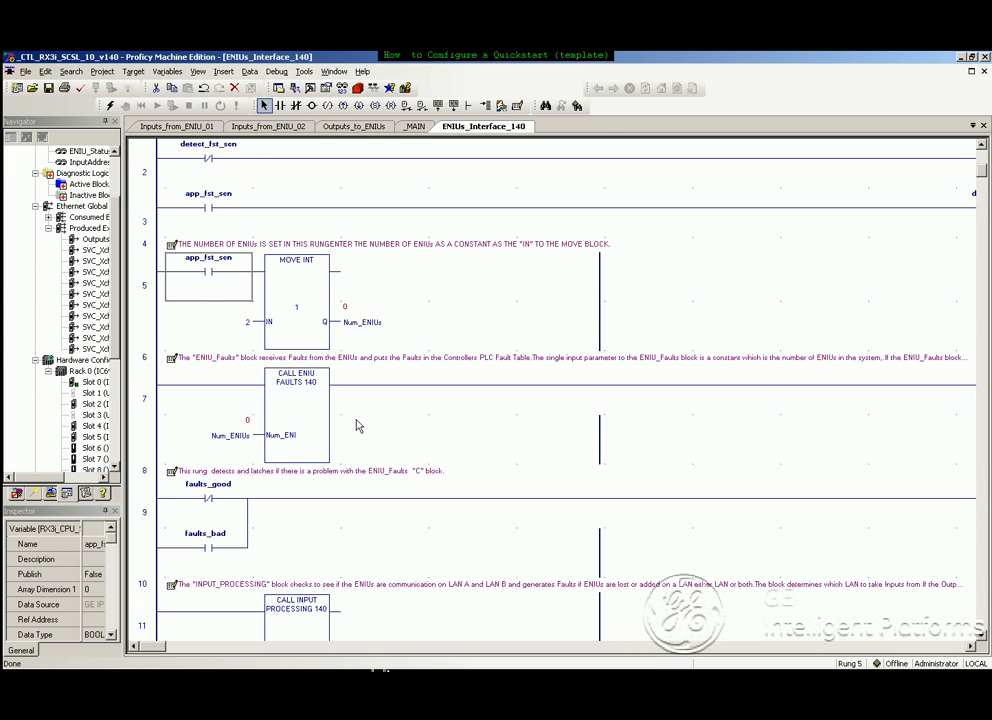
{"action": "scroll", "coordinate": [357, 426], "scroll_direction": "down", "scroll_amount": 3}
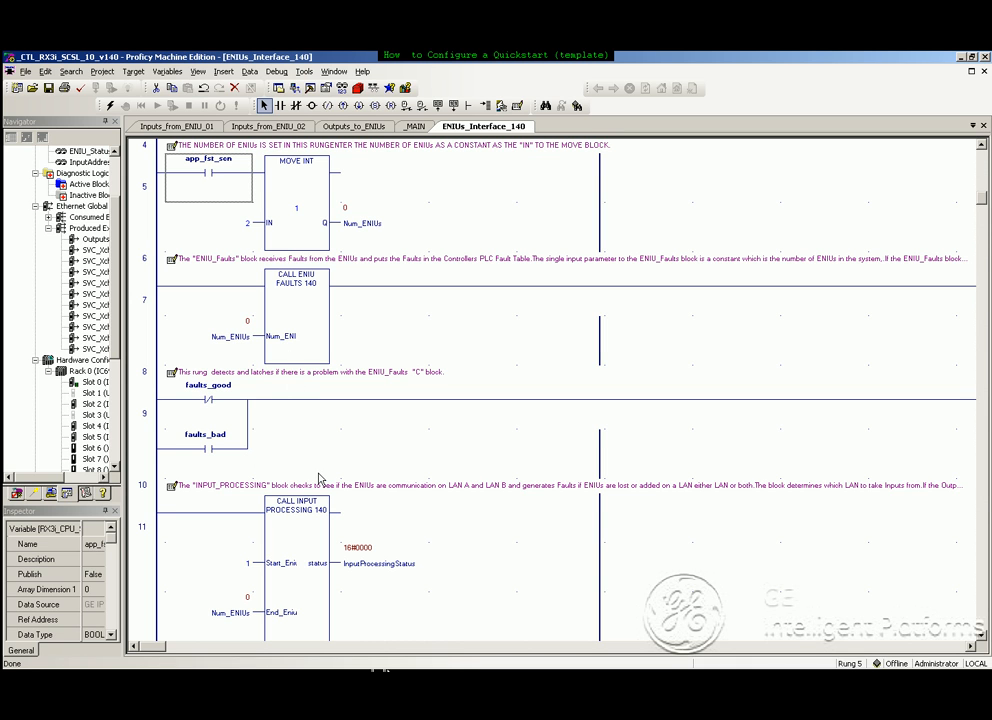
Read the full rung 10 comment describing the INPUT_PROCESSING block's parameters and close it.
{"action": "scroll", "coordinate": [295, 453], "scroll_direction": "down", "scroll_amount": 2}
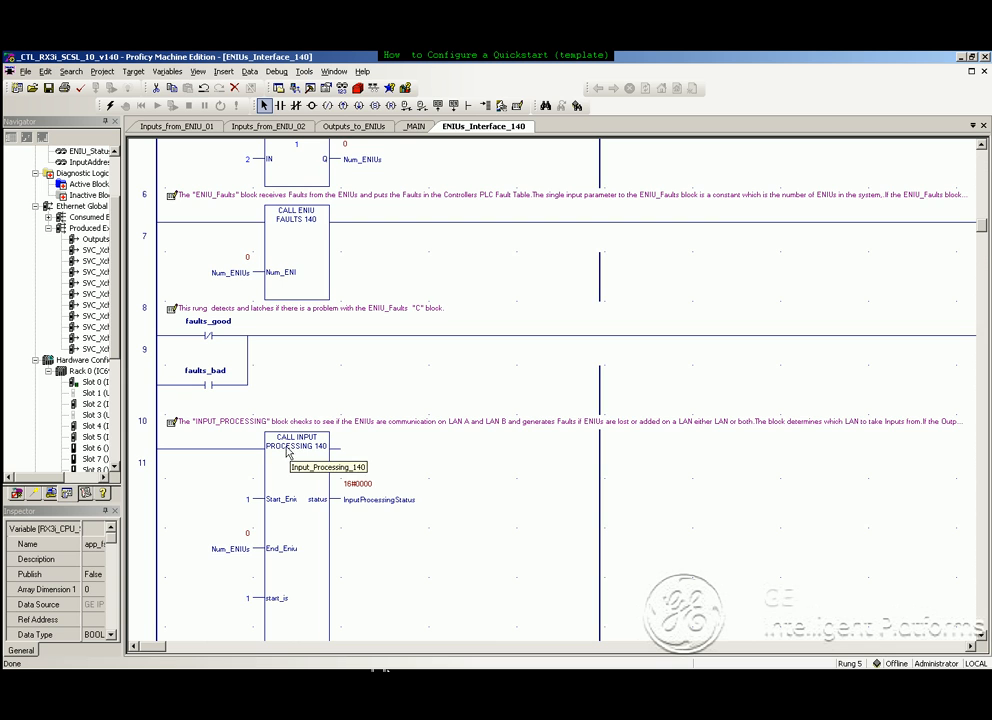
{"action": "scroll", "coordinate": [244, 480], "scroll_direction": "down", "scroll_amount": 2}
{"action": "scroll", "coordinate": [242, 498], "scroll_direction": "down", "scroll_amount": 1}
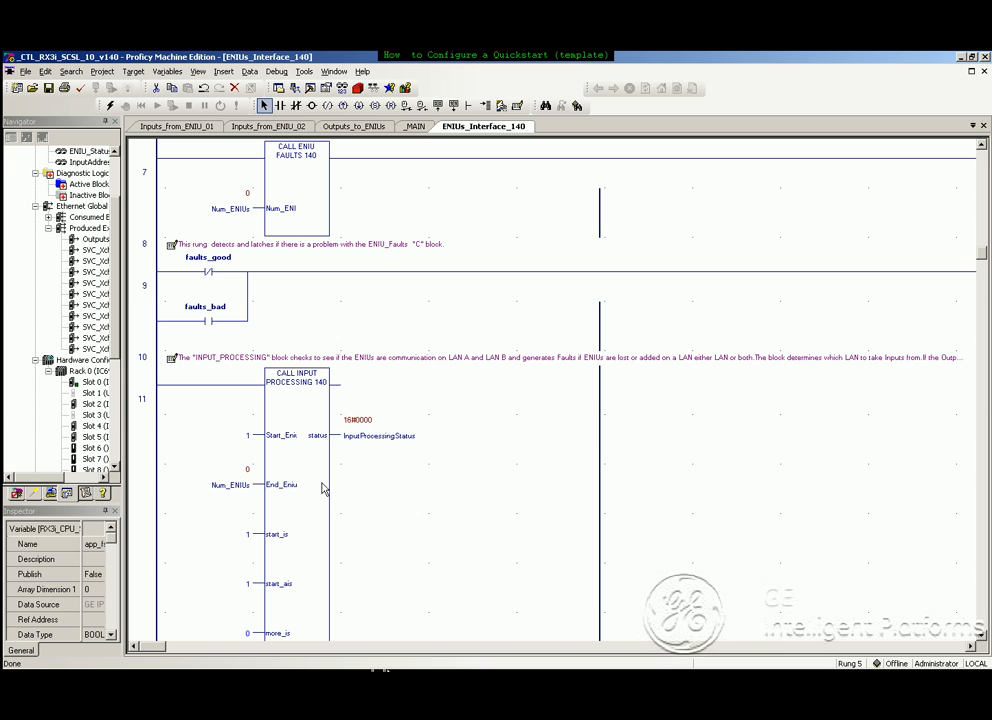
{"action": "double_click", "coordinate": [369, 364]}
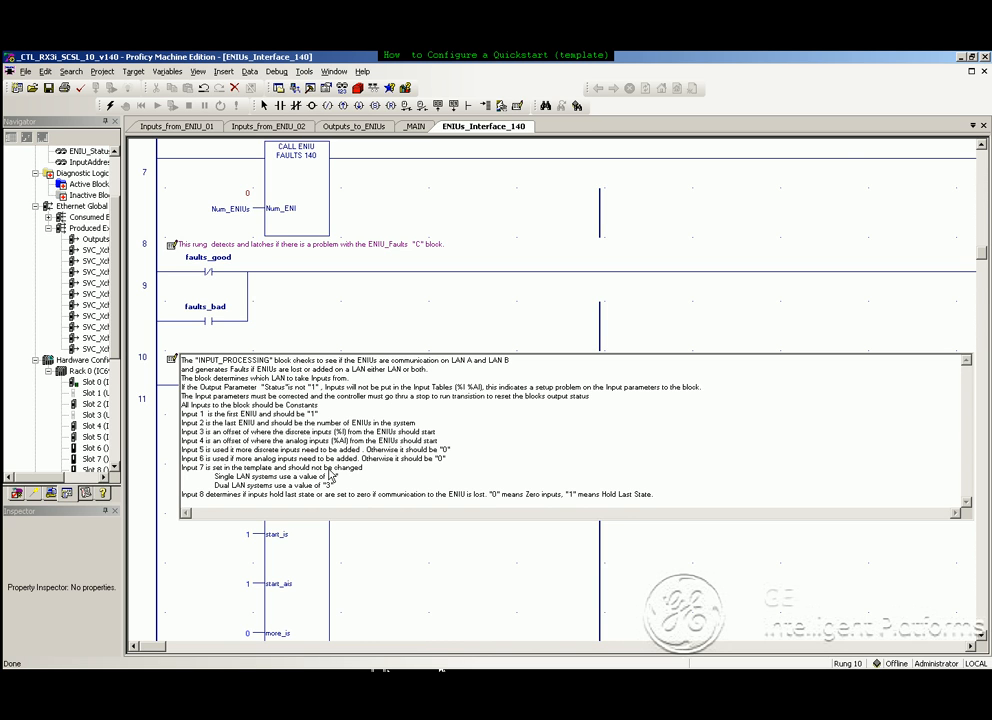
{"action": "left_click", "coordinate": [402, 572]}
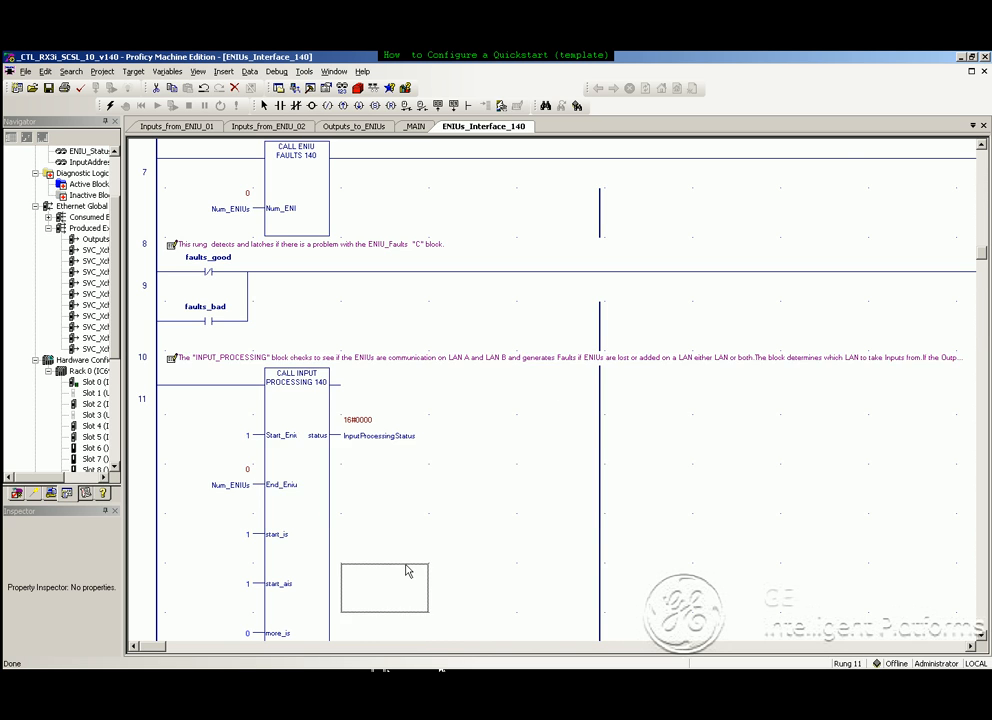
Review all input parameters of the rung 11 Input Processing call, from Start_Eniu down to fail_mode.
{"action": "scroll", "coordinate": [400, 557], "scroll_direction": "down", "scroll_amount": 2}
{"action": "scroll", "coordinate": [400, 557], "scroll_direction": "down", "scroll_amount": 2}
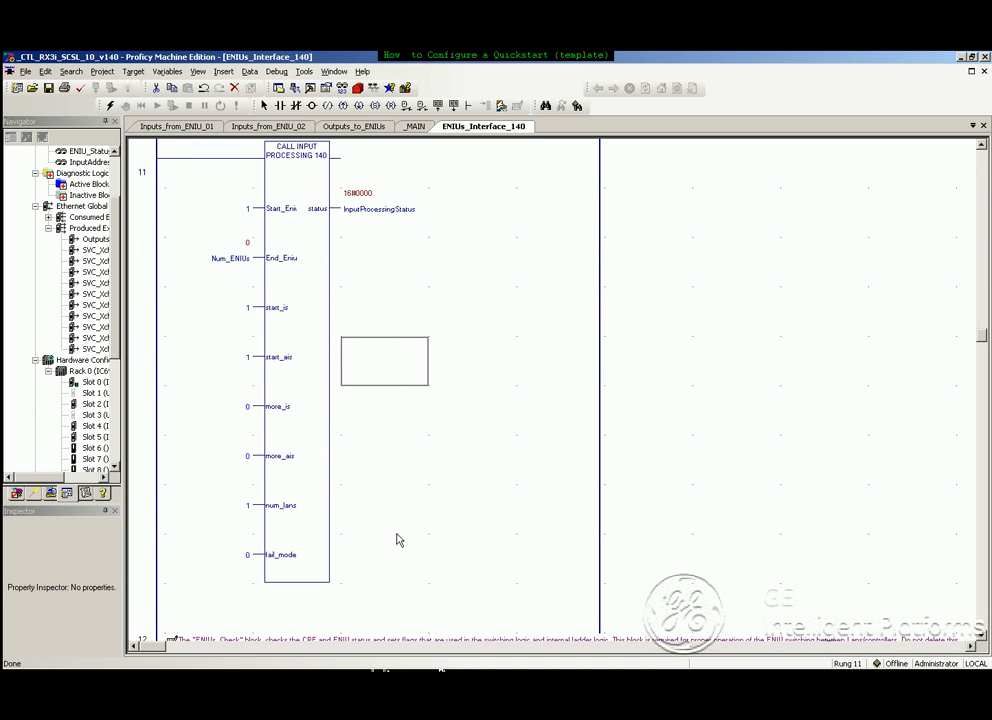
{"action": "scroll", "coordinate": [397, 540], "scroll_direction": "up", "scroll_amount": 3}
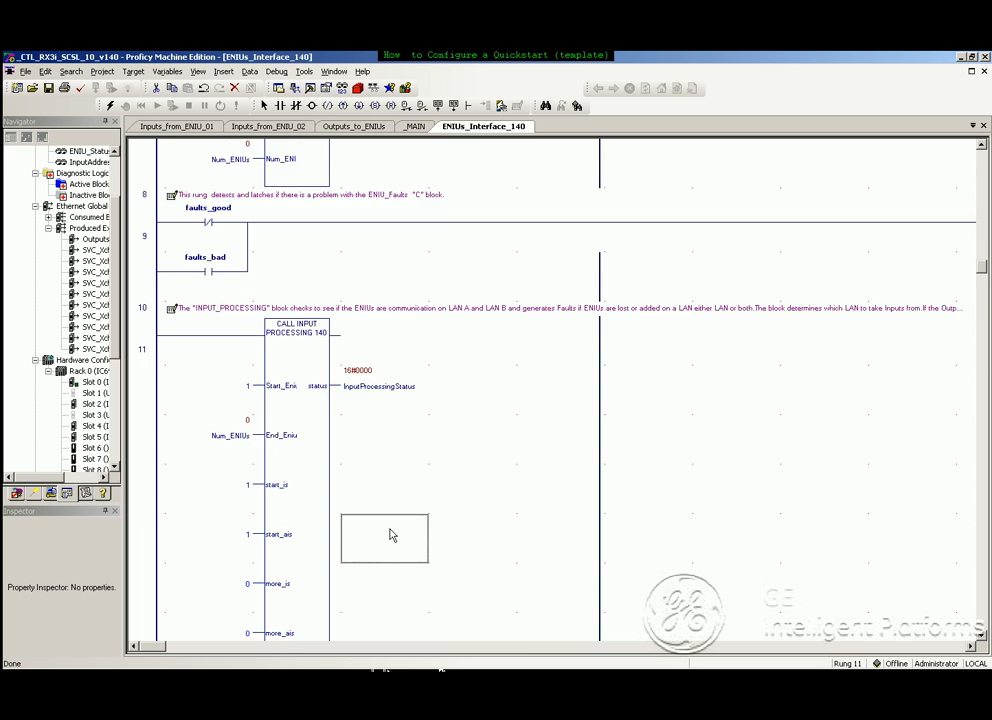
{"action": "scroll", "coordinate": [390, 534], "scroll_direction": "up", "scroll_amount": 5}
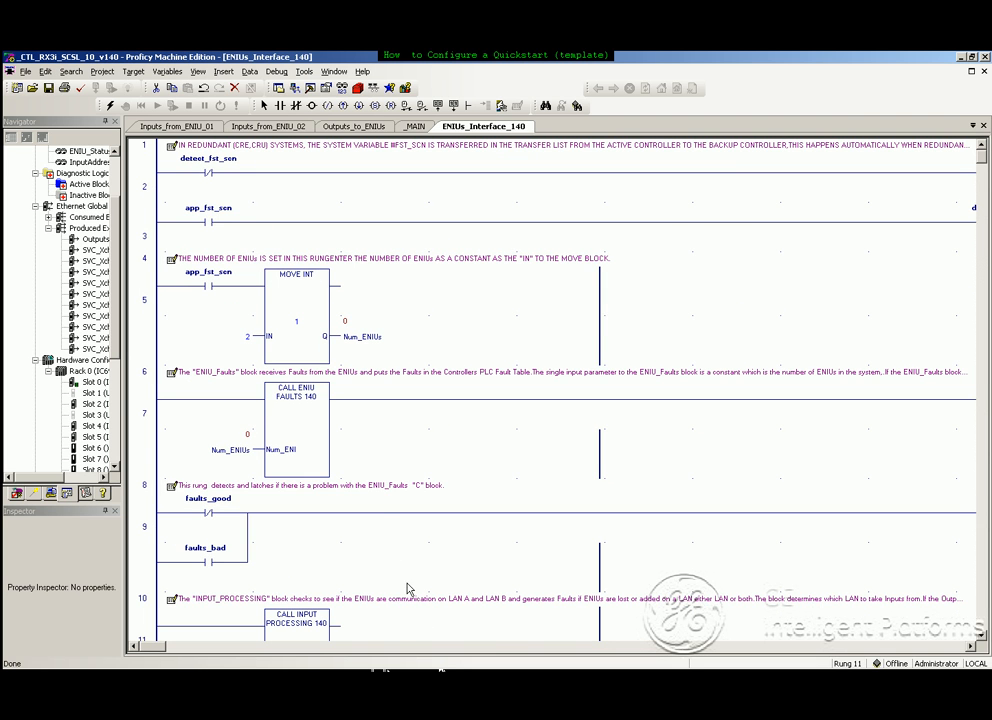
Reopen the rung 10 comment and check its parameter descriptions against the constants on the Input Processing call.
{"action": "scroll", "coordinate": [375, 525], "scroll_direction": "down", "scroll_amount": 4}
{"action": "double_click", "coordinate": [372, 359]}
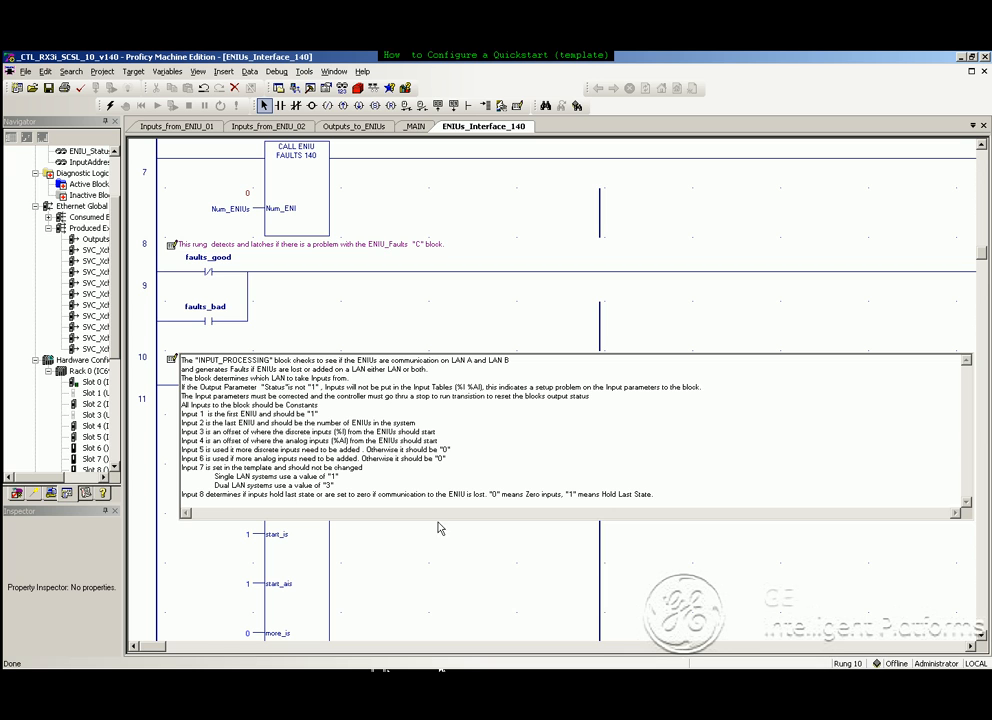
{"action": "left_click", "coordinate": [397, 595]}
{"action": "scroll", "coordinate": [380, 585], "scroll_direction": "down", "scroll_amount": 5}
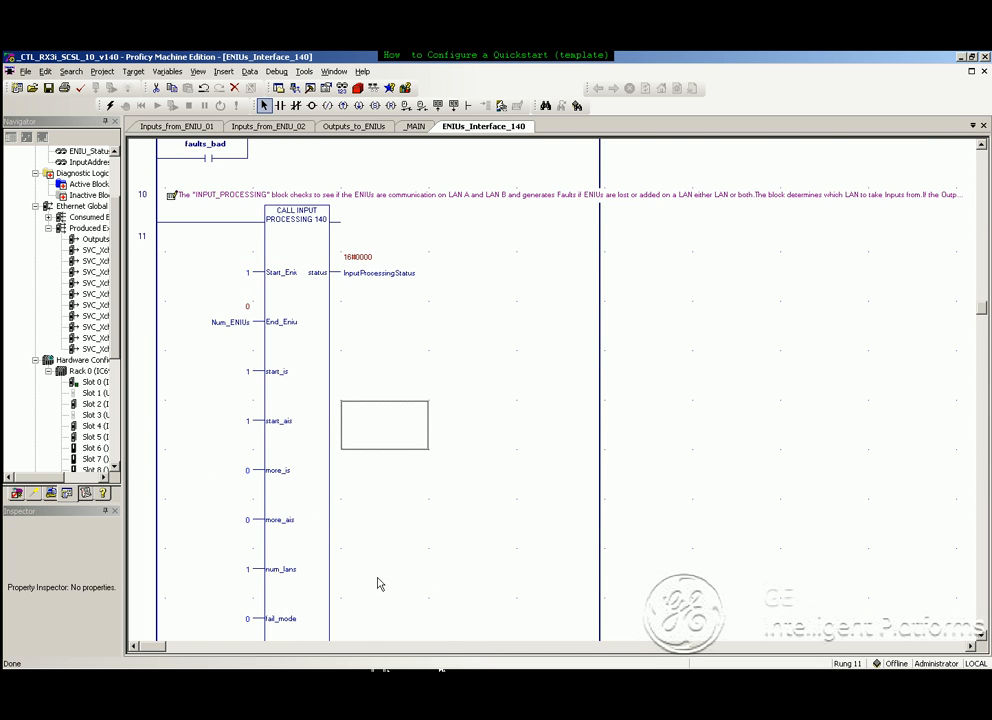
{"action": "scroll", "coordinate": [370, 578], "scroll_direction": "up", "scroll_amount": 8}
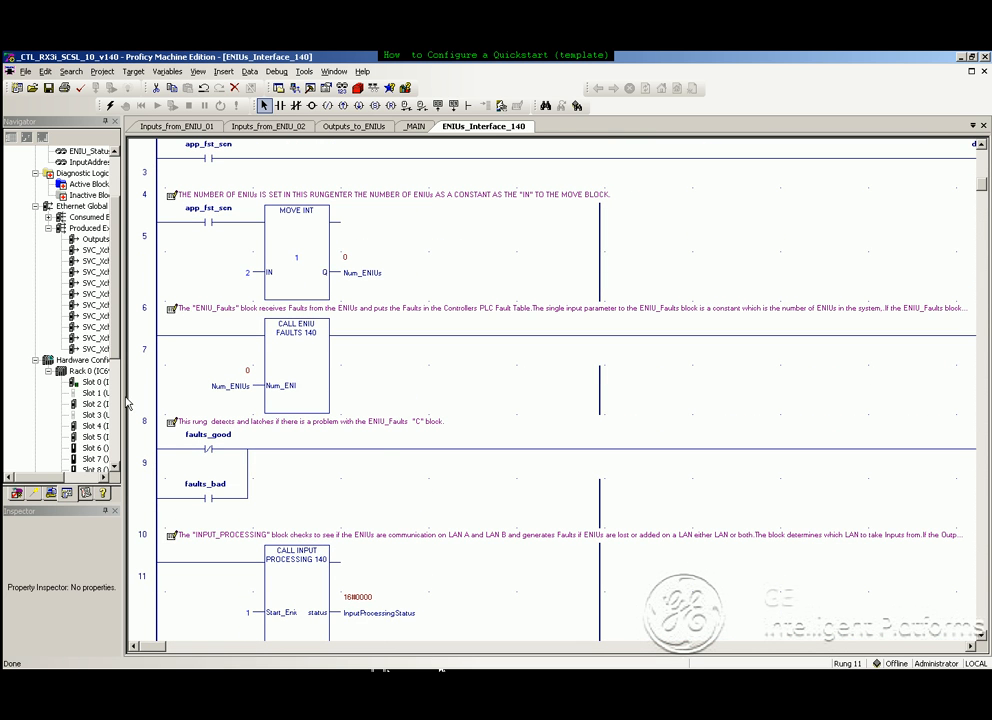
Review rungs 12 to 20 covering the ENIU check, communication status and loss-of-communication modes, and widen the Navigator to show full item names.
{"action": "scroll", "coordinate": [414, 492], "scroll_direction": "down", "scroll_amount": 8}
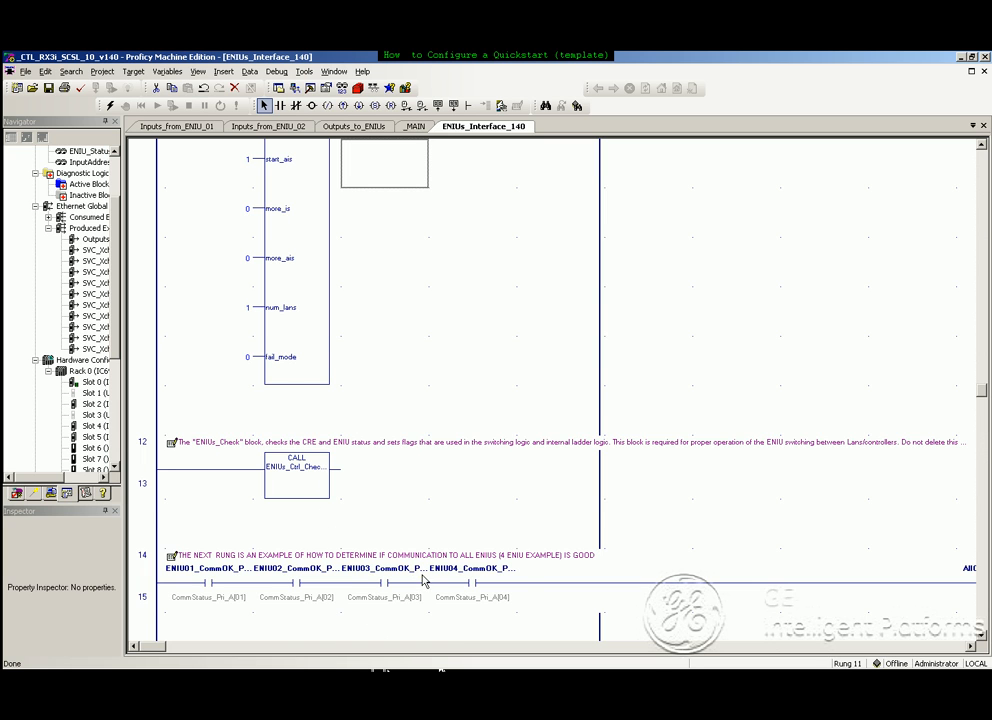
{"action": "scroll", "coordinate": [414, 575], "scroll_direction": "down", "scroll_amount": 4}
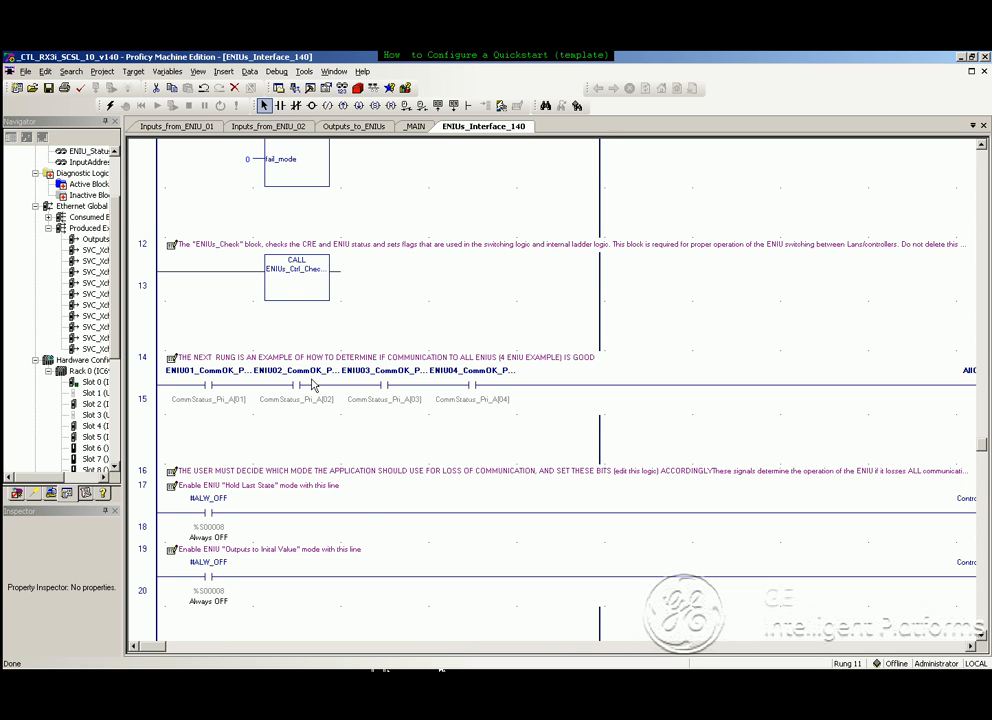
{"action": "scroll", "coordinate": [446, 543], "scroll_direction": "down", "scroll_amount": 3}
{"action": "scroll", "coordinate": [439, 538], "scroll_direction": "up", "scroll_amount": 15}
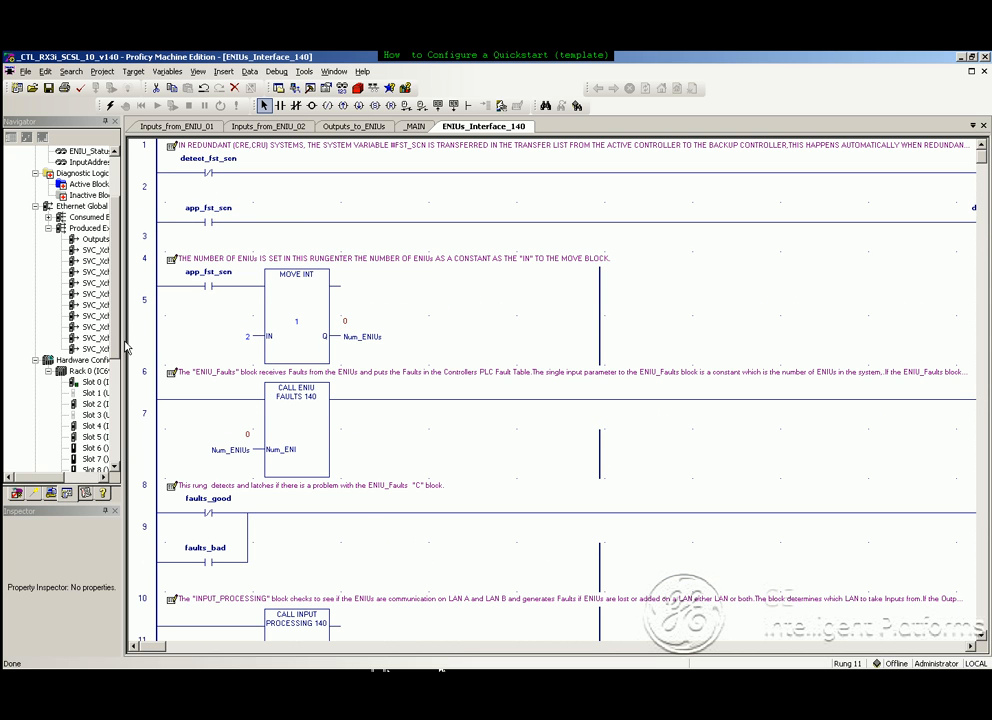
{"action": "left_click_drag", "start_coordinate": [127, 341], "coordinate": [186, 343]}
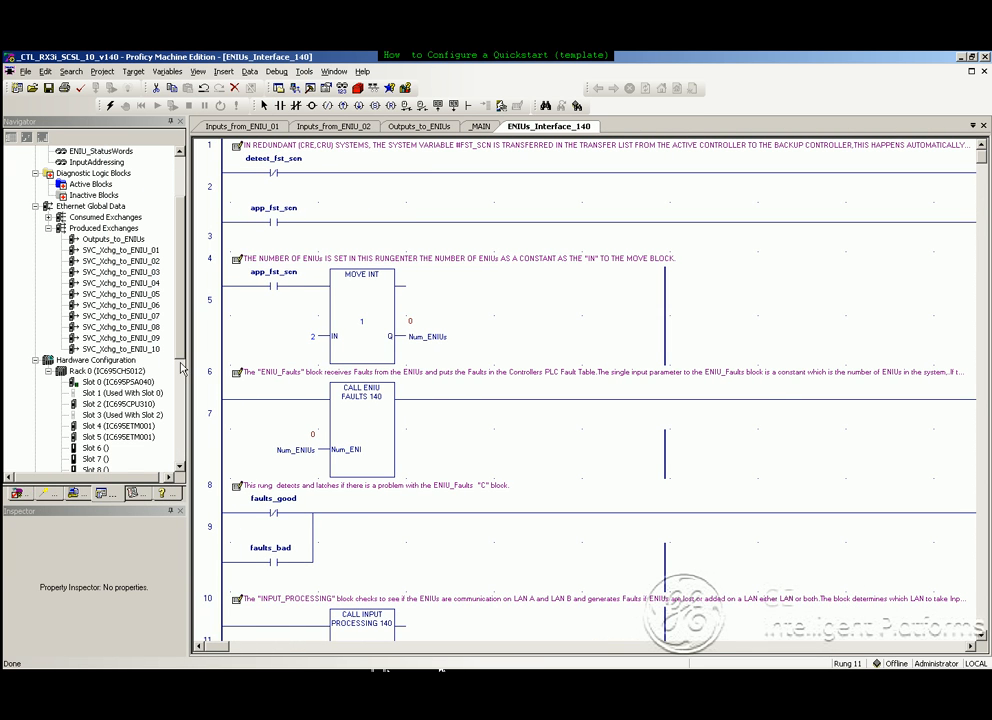